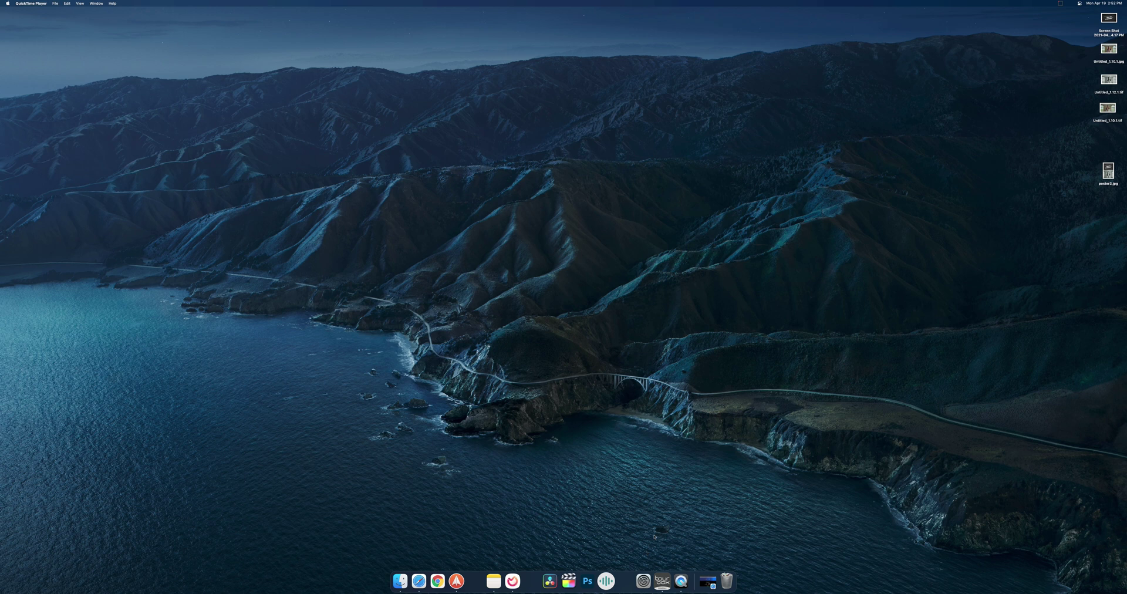
Restore the Safari window with the Color Finale Transcoder page and reposition it on the desktop
{"action": "left_click", "coordinate": [707, 581]}
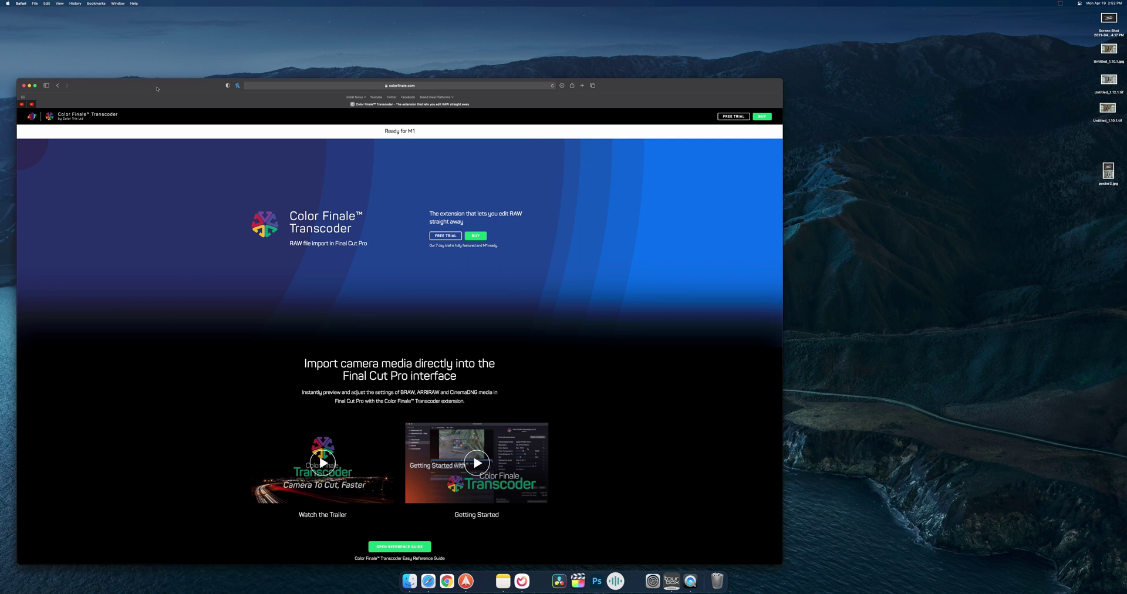
{"action": "left_click_drag", "start_coordinate": [157, 89], "coordinate": [209, 42]}
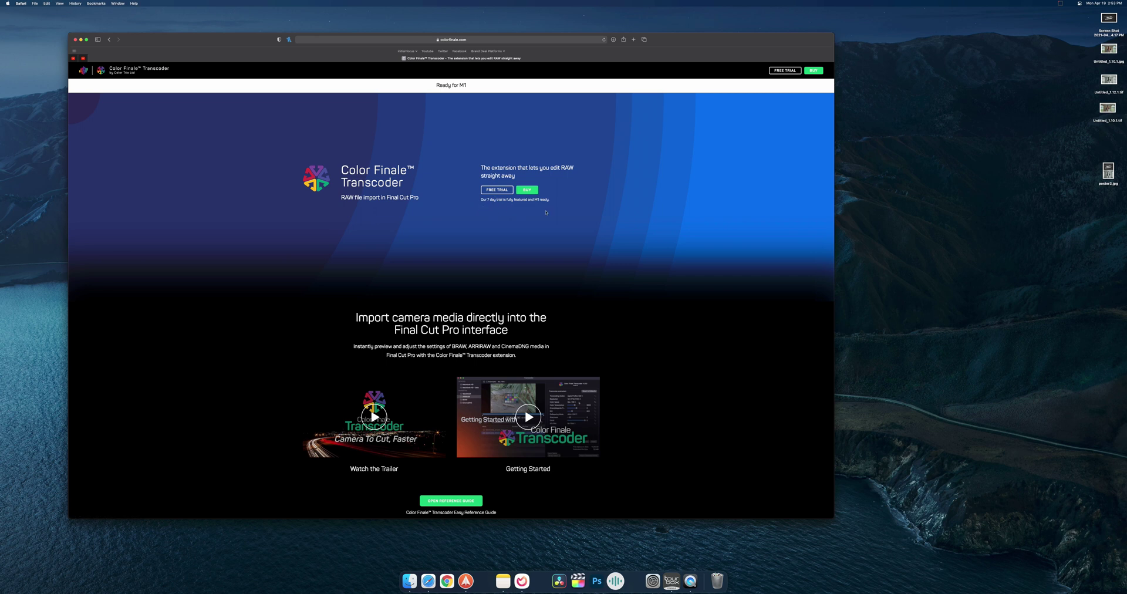
Start the free trial, accept the licence, allow the download, and open ColorFinaleTranscoder.dmg
{"action": "left_click", "coordinate": [504, 193]}
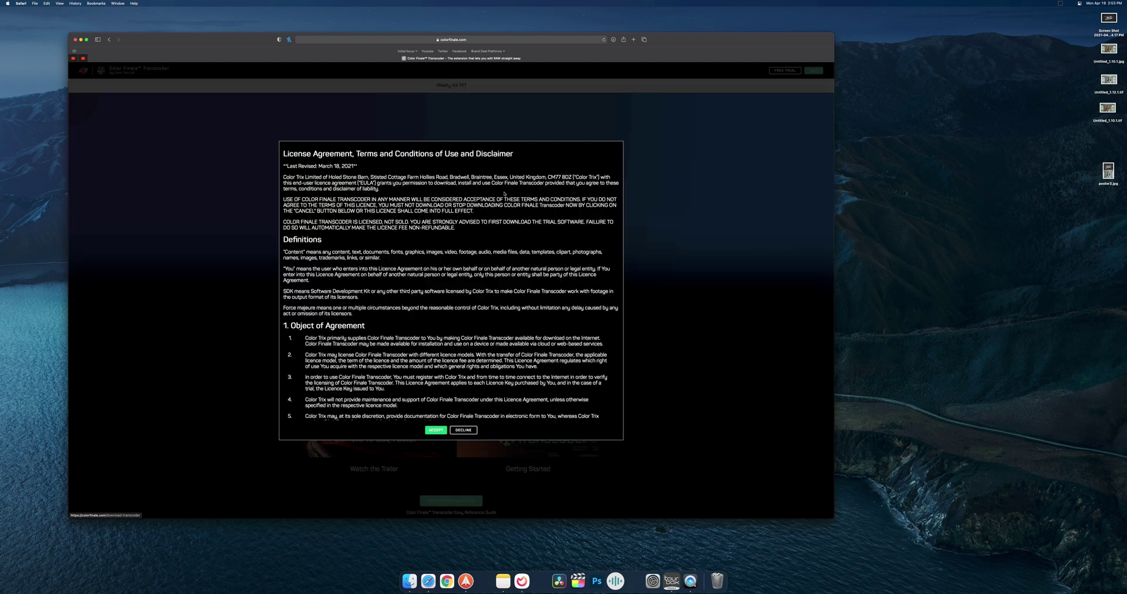
{"action": "scroll", "coordinate": [440, 411], "scroll_direction": "down", "scroll_amount": 10}
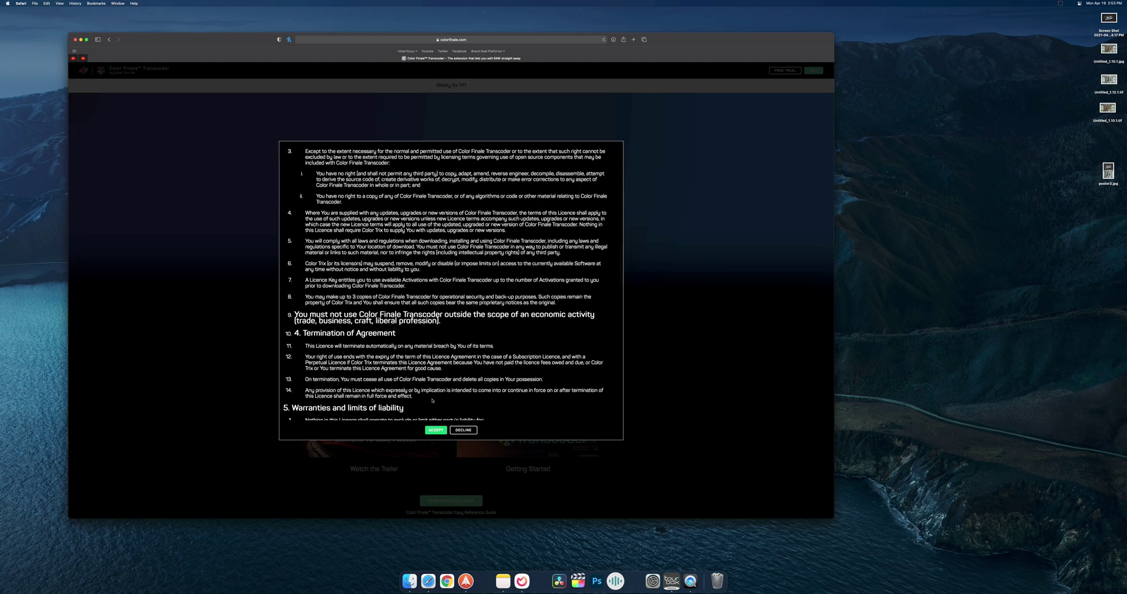
{"action": "left_click", "coordinate": [436, 431]}
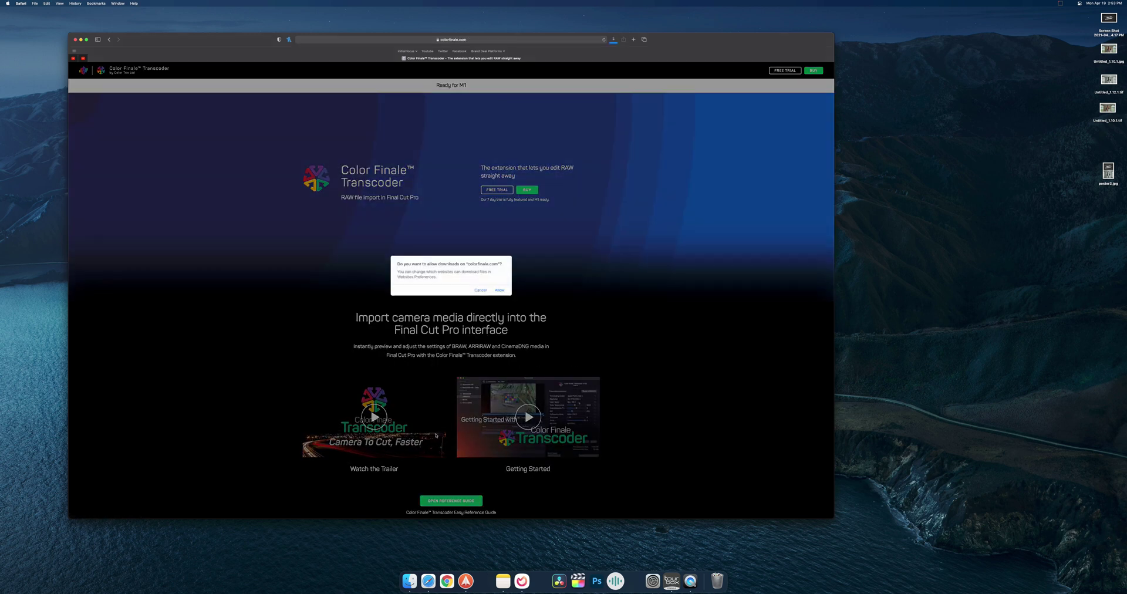
{"action": "left_click", "coordinate": [498, 291]}
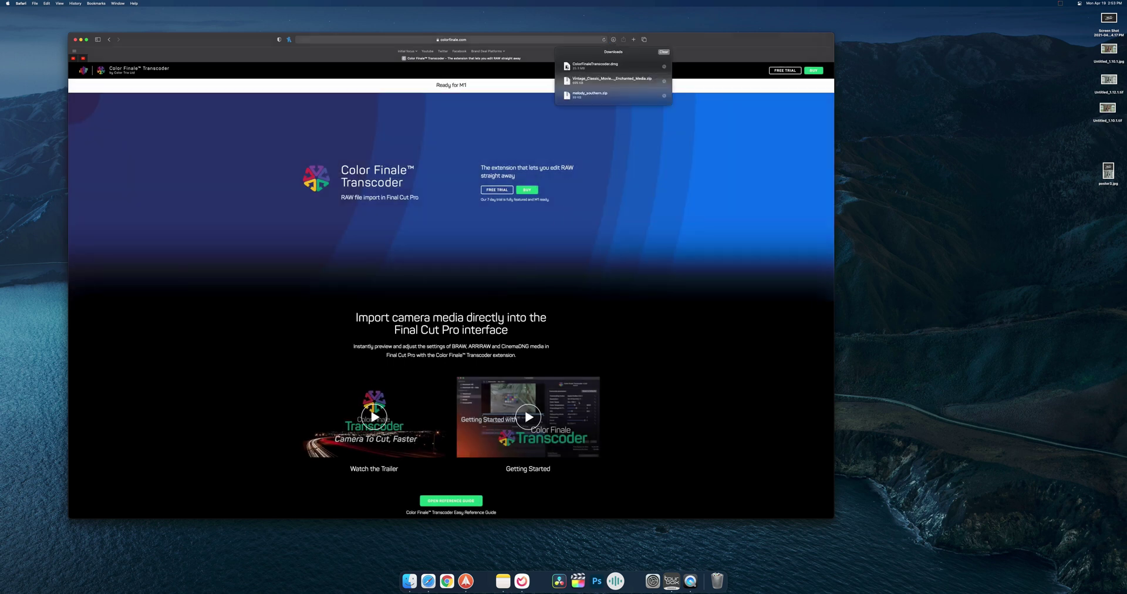
{"action": "double_click", "coordinate": [593, 65]}
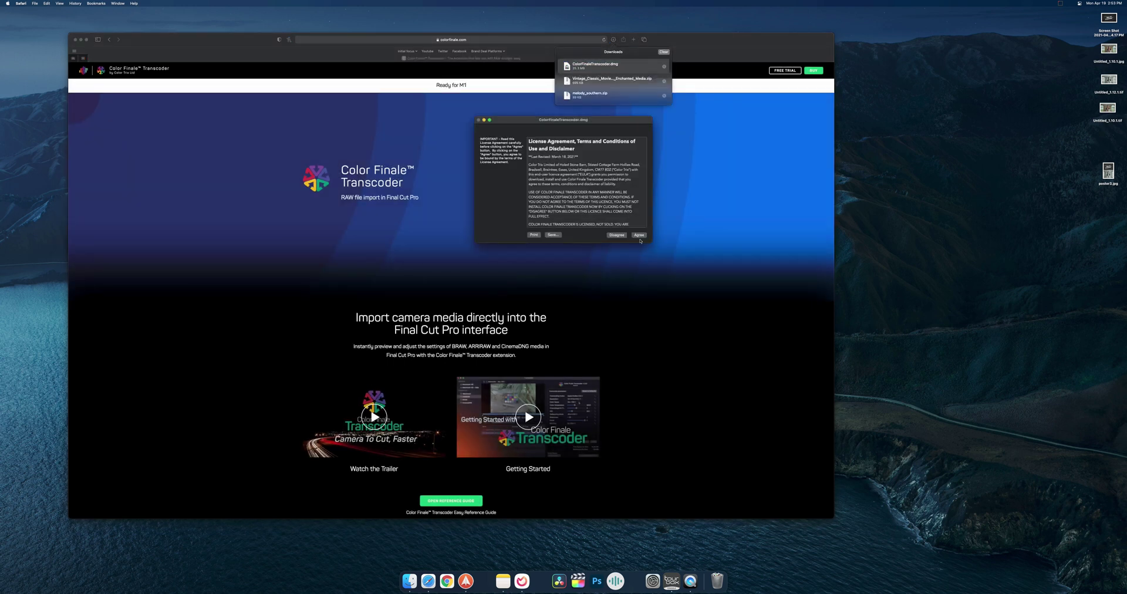
Agree to the disk image licence, launch Color Finale Transcoder from the installer, and choose Trial
{"action": "left_click", "coordinate": [639, 235]}
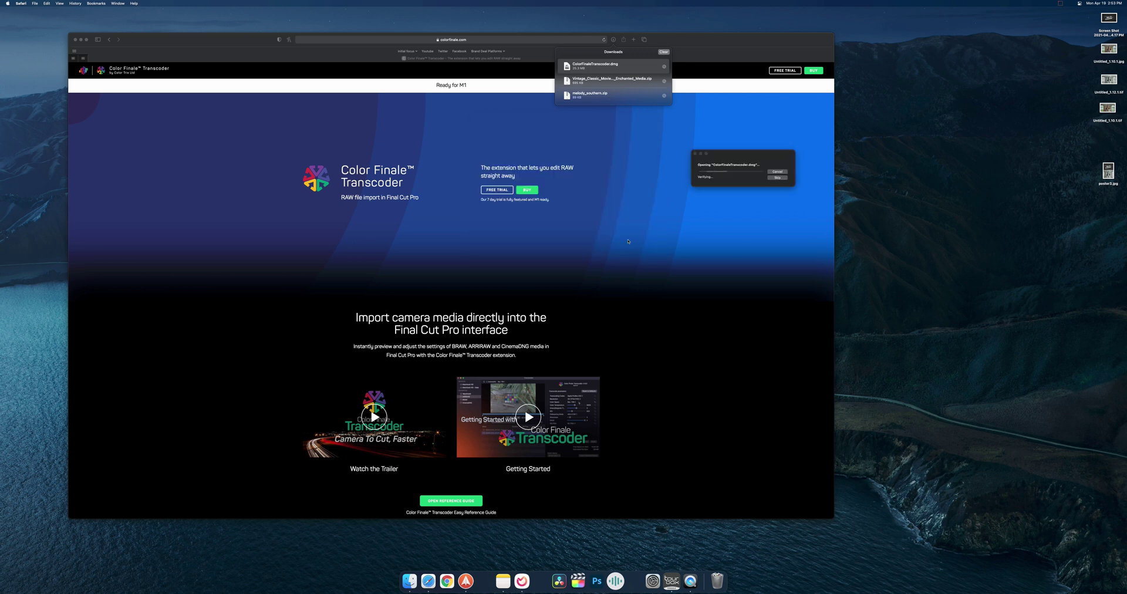
{"action": "left_click", "coordinate": [80, 40]}
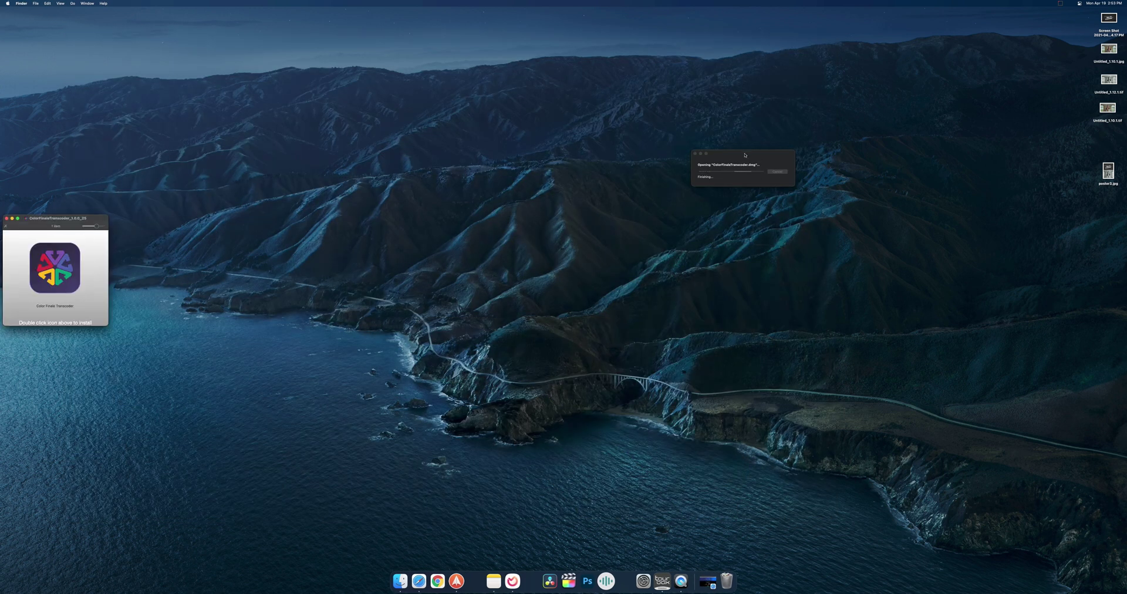
{"action": "left_click_drag", "start_coordinate": [62, 215], "coordinate": [490, 130]}
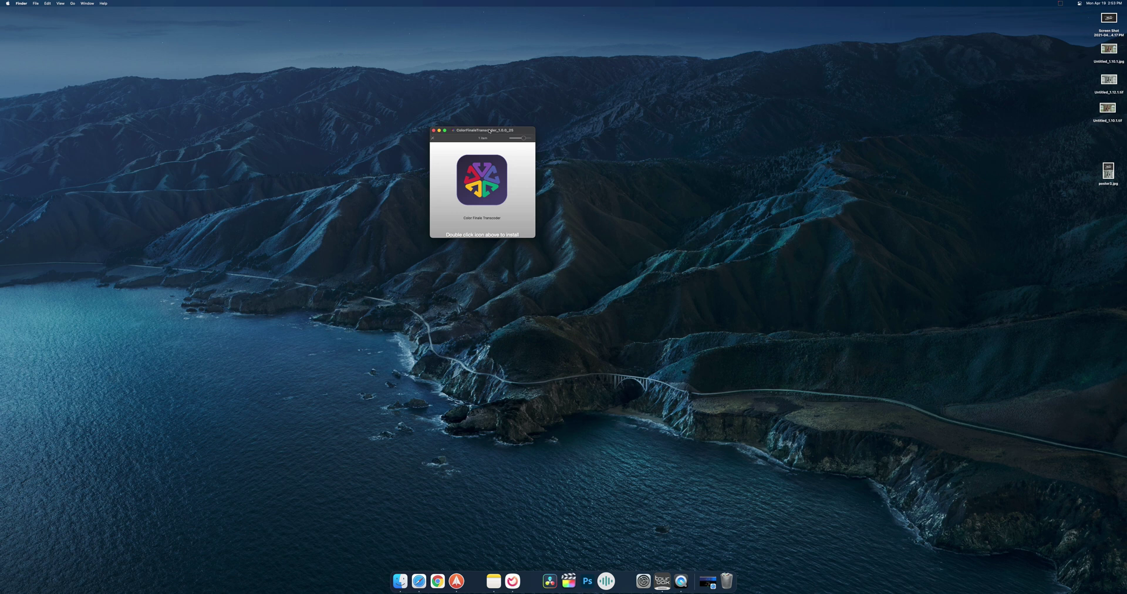
{"action": "left_click", "coordinate": [480, 170]}
{"action": "double_click", "coordinate": [480, 175]}
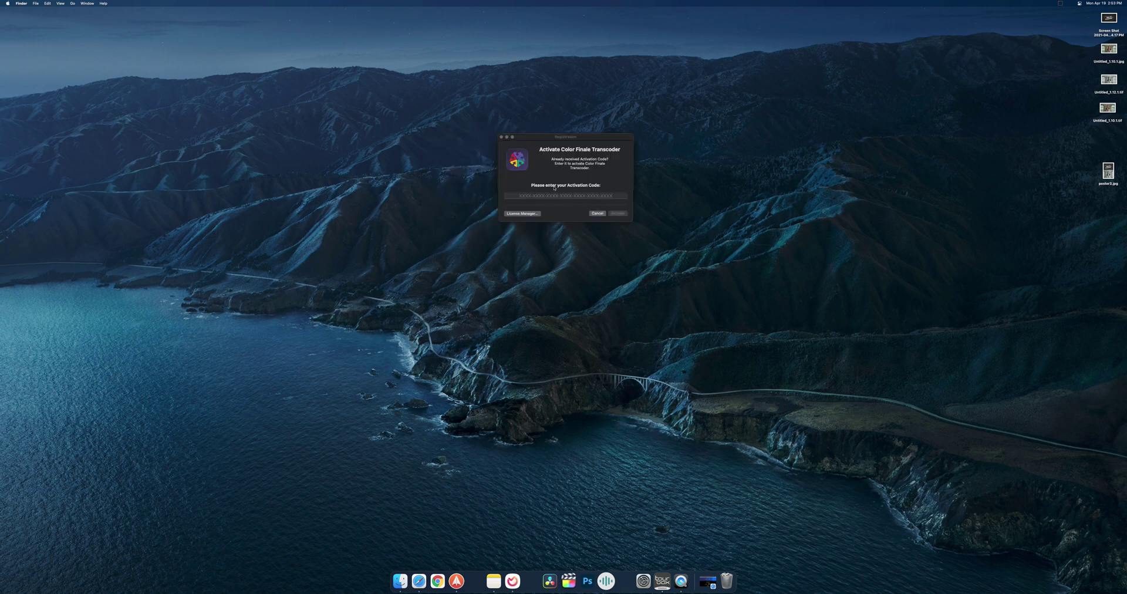
{"action": "left_click", "coordinate": [600, 214]}
Dismiss the trial notice and launch Final Cut Pro, placing the playhead near the timeline start
{"action": "left_click", "coordinate": [514, 183]}
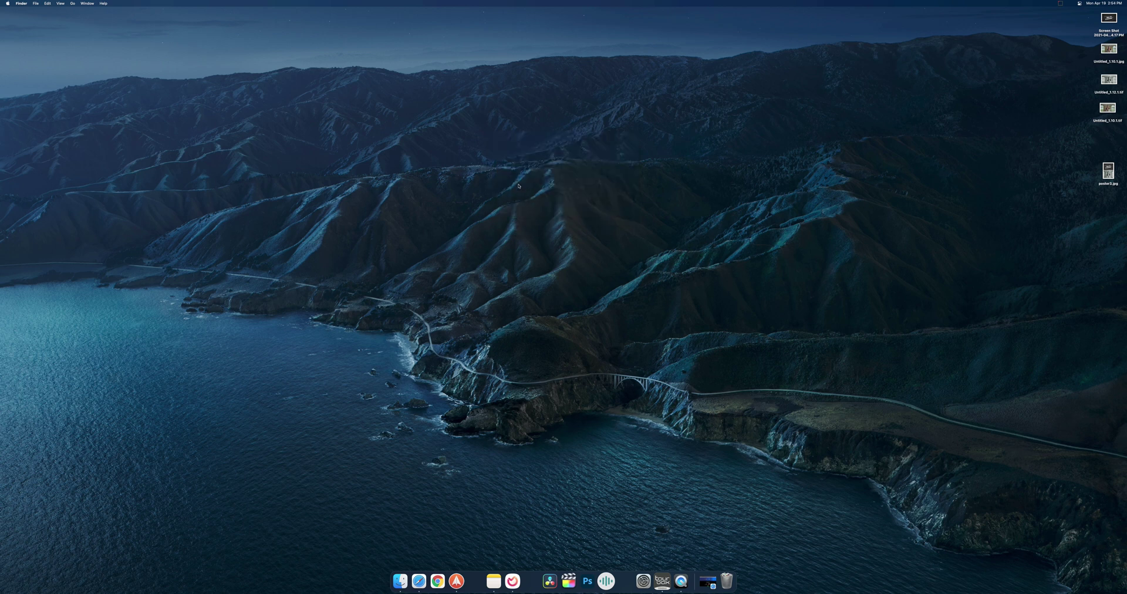
{"action": "left_click", "coordinate": [568, 581]}
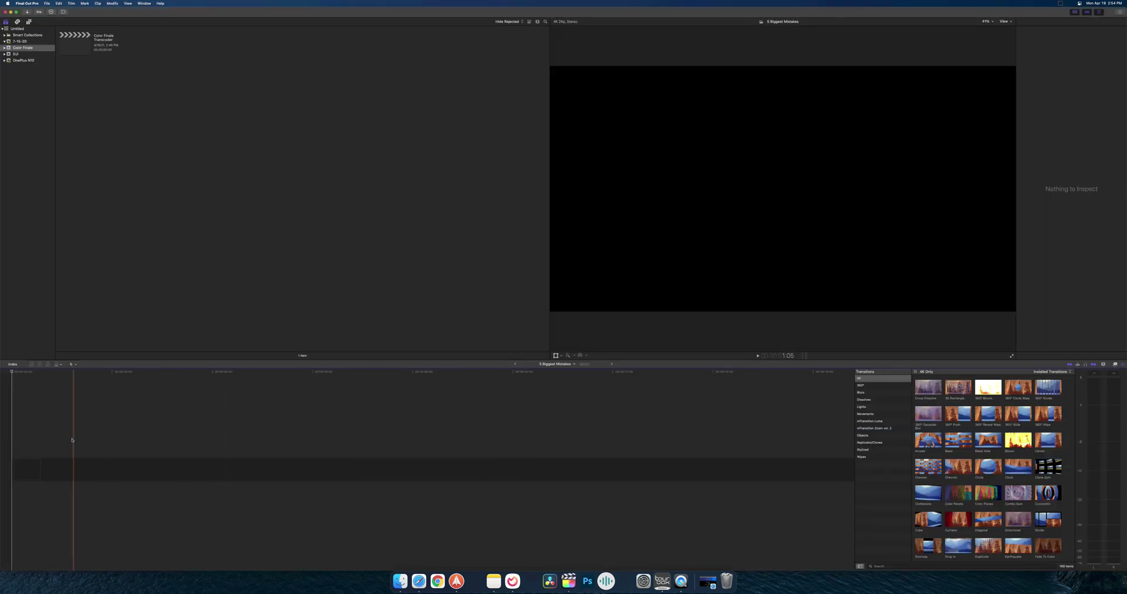
{"action": "left_click", "coordinate": [40, 421]}
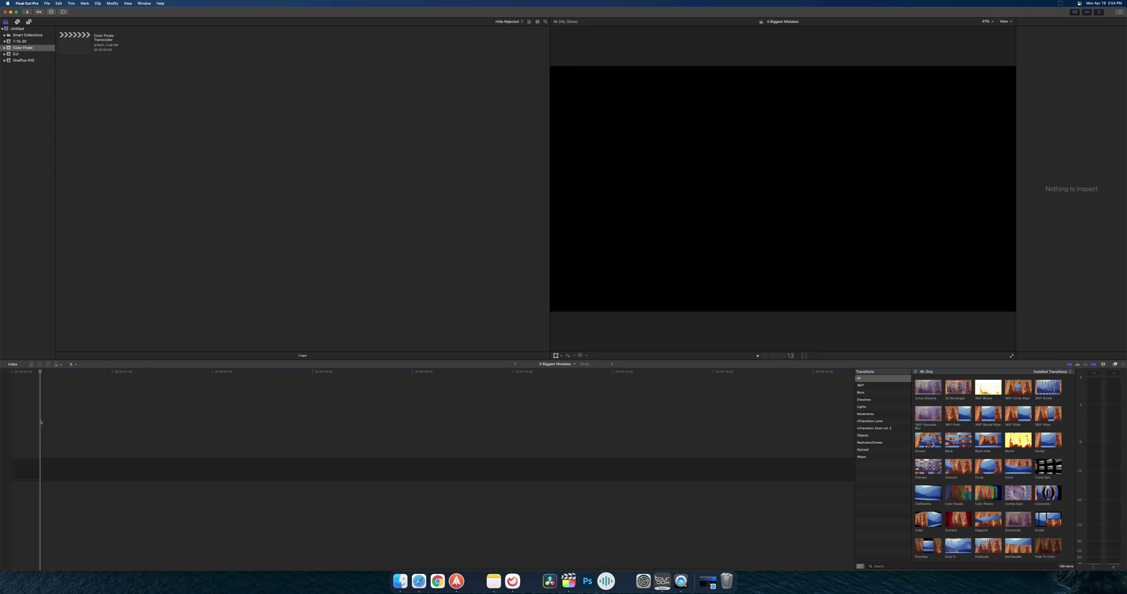
Open the Transcoder workflow extension, grant access to Downloads, and close Media Import
{"action": "left_click", "coordinate": [63, 12]}
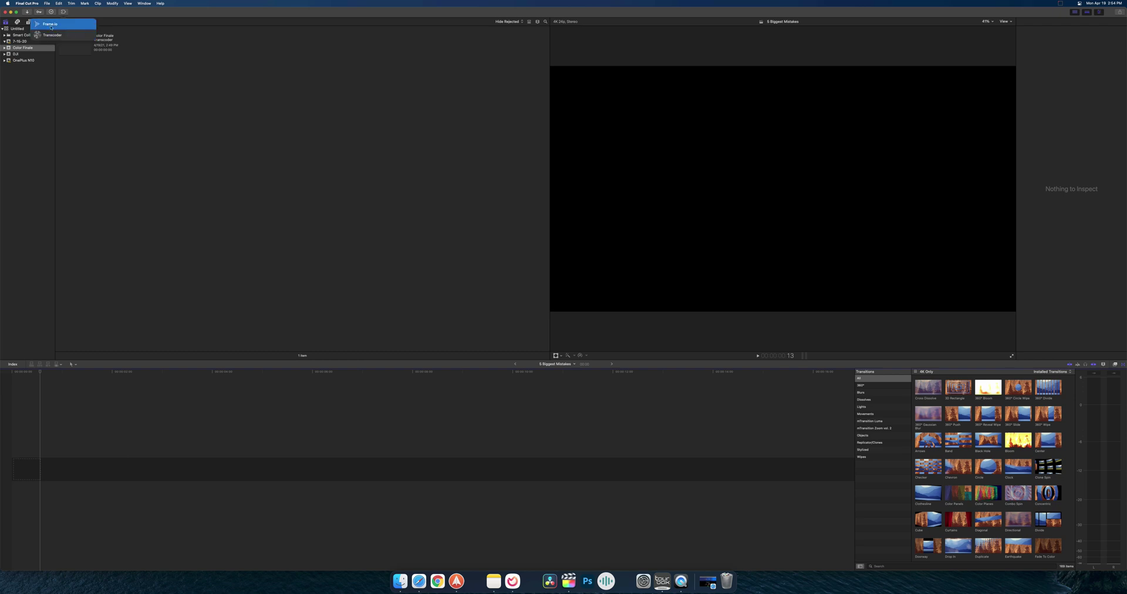
{"action": "left_click", "coordinate": [59, 33]}
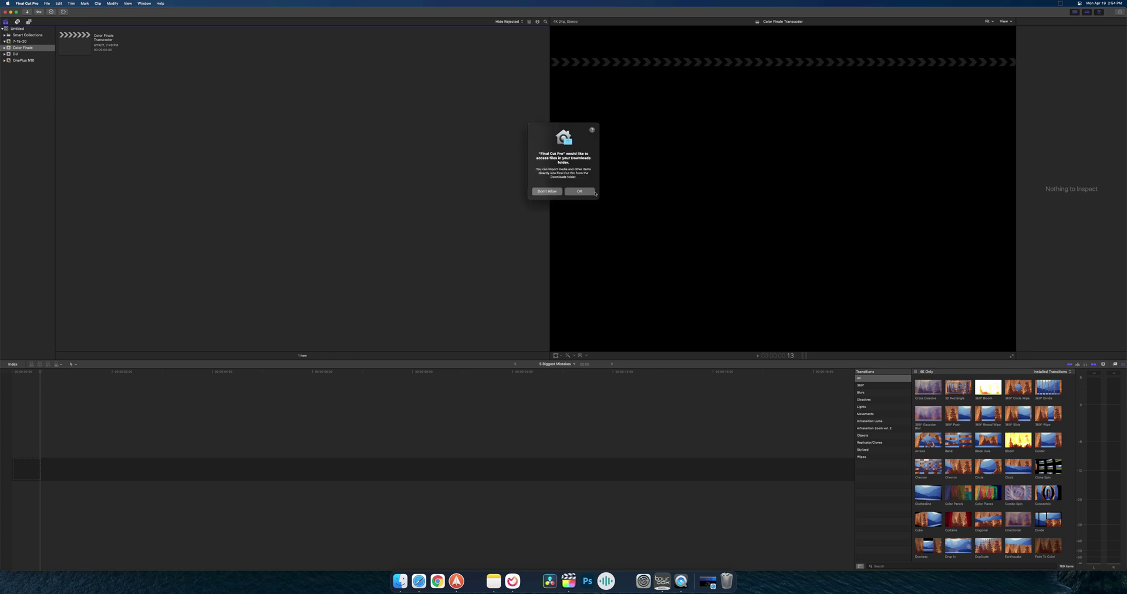
{"action": "left_click", "coordinate": [593, 192]}
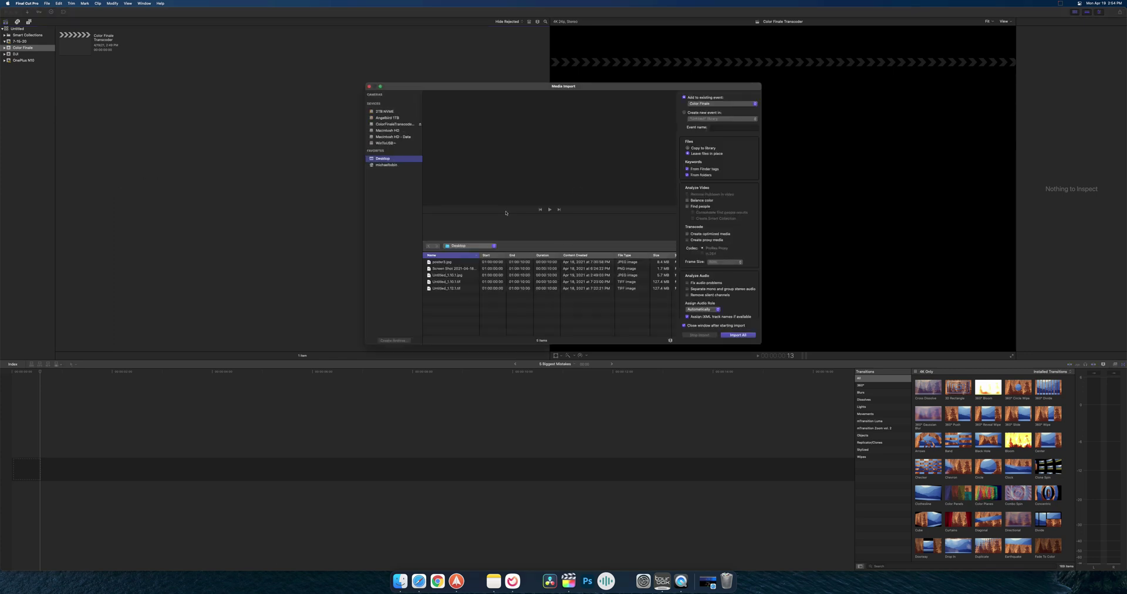
{"action": "left_click", "coordinate": [370, 87]}
{"action": "left_click", "coordinate": [64, 11]}
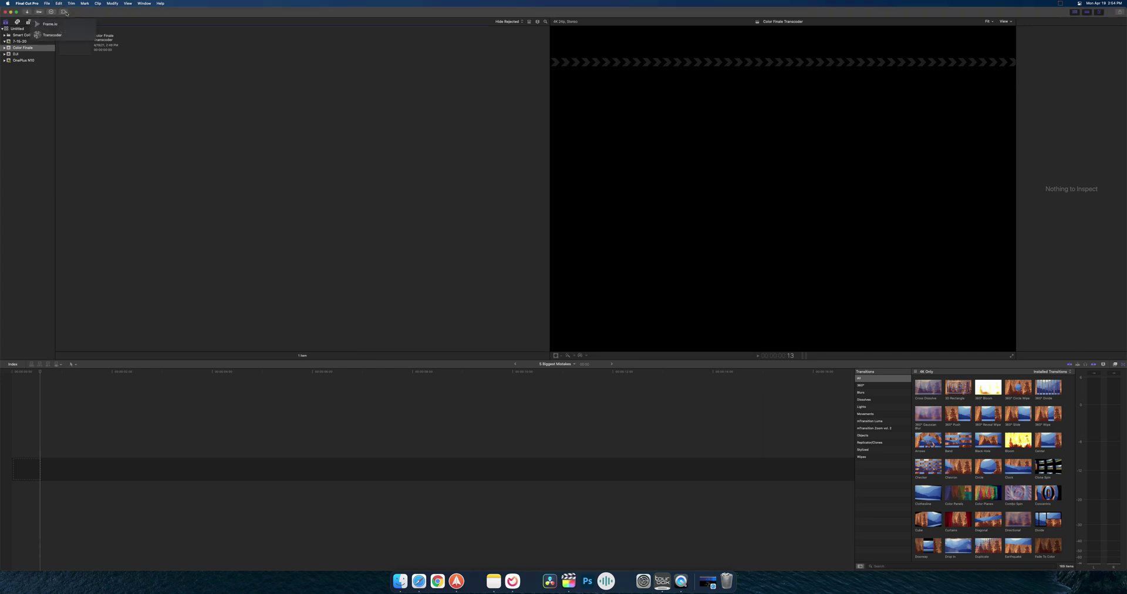
Open the Transcoder extension and browse the 2TB NVME drive, allowing removable-drive access
{"action": "left_click", "coordinate": [46, 35]}
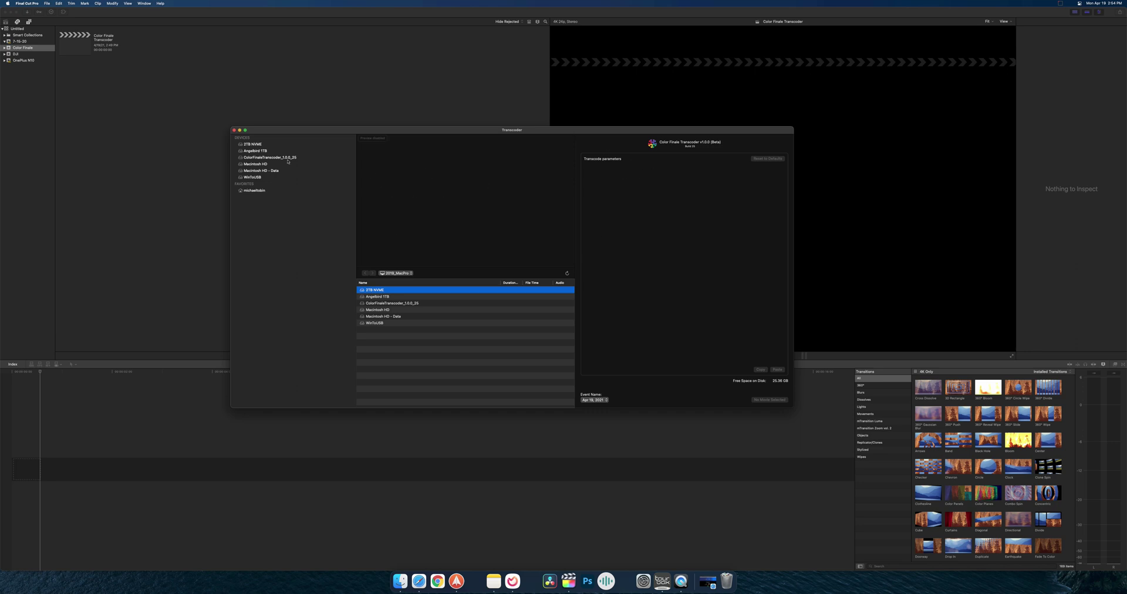
{"action": "left_click", "coordinate": [257, 145]}
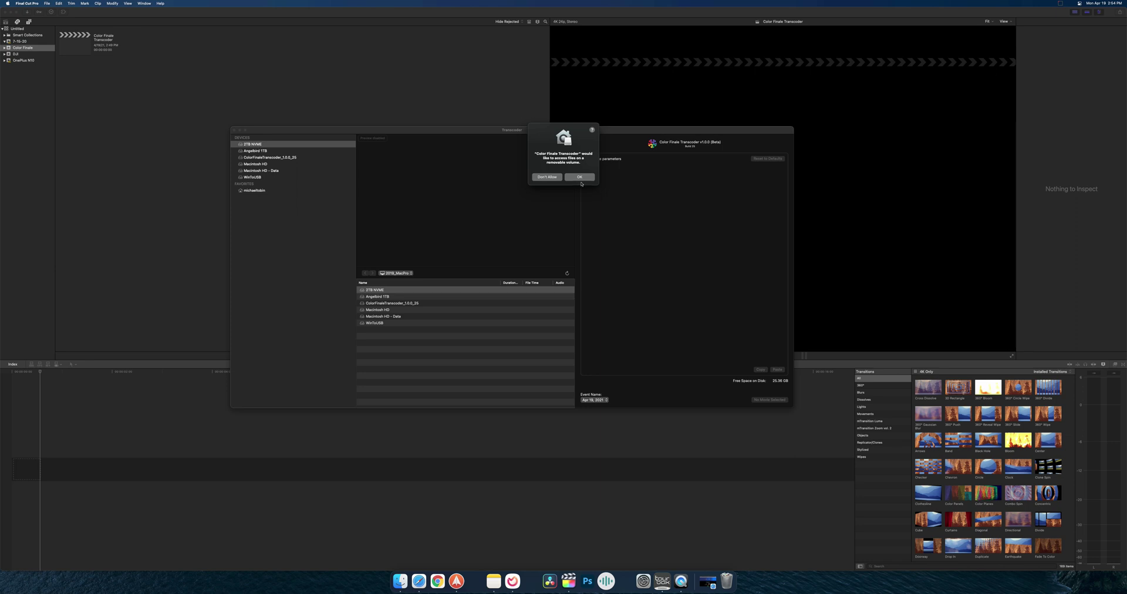
{"action": "left_click", "coordinate": [578, 178]}
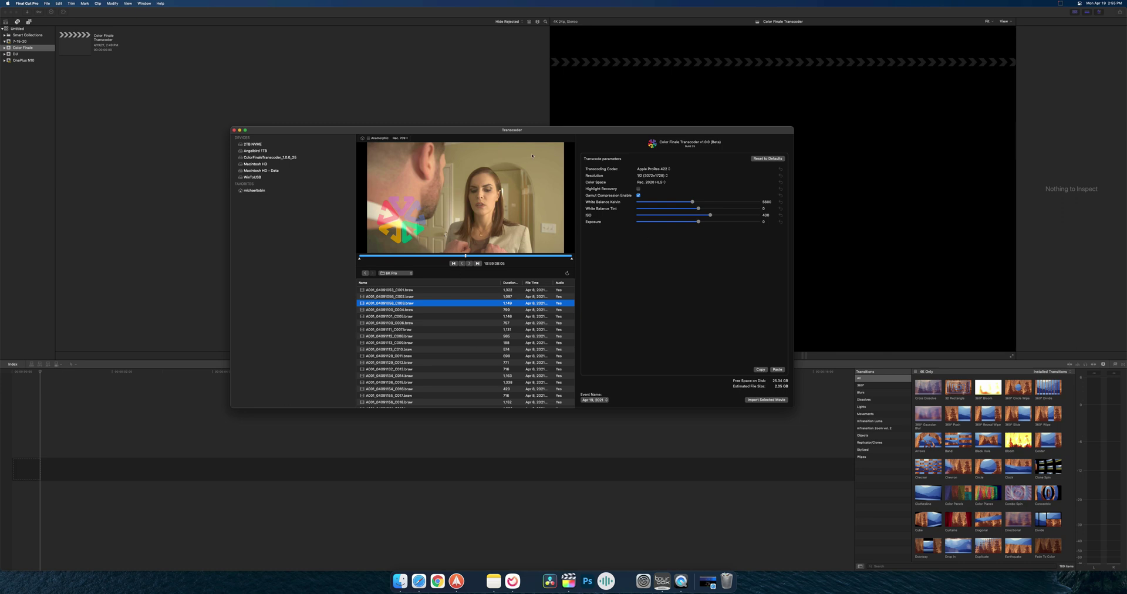
Preview C004 and the next BRAW clips, then pick kitchen clip C017 and scrub to the oven shot
{"action": "left_click", "coordinate": [380, 311]}
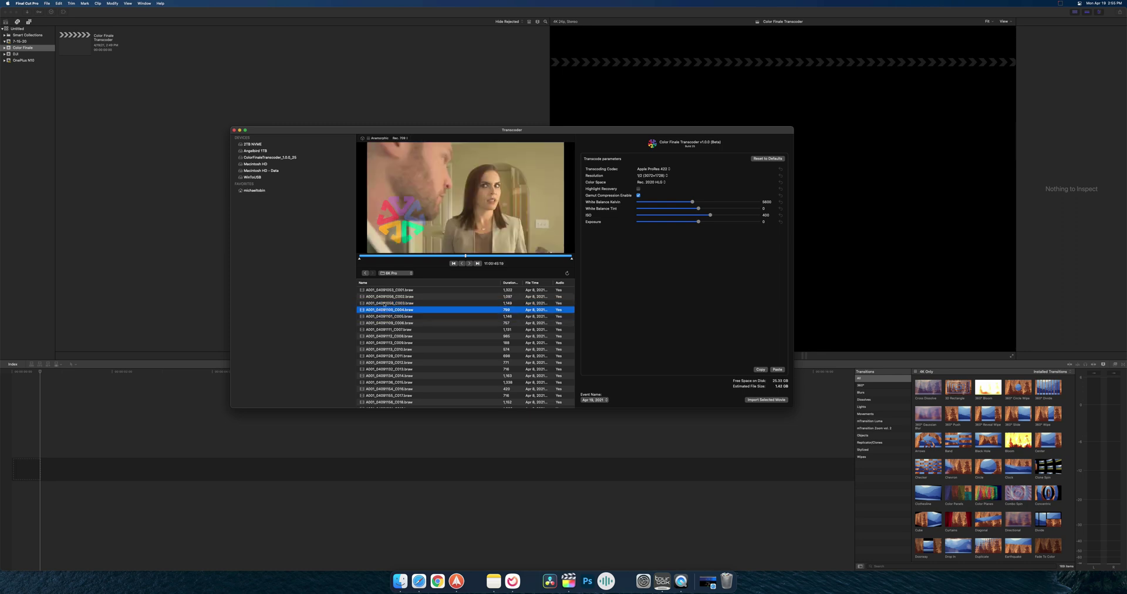
{"action": "left_click_drag", "start_coordinate": [416, 257], "coordinate": [394, 256]}
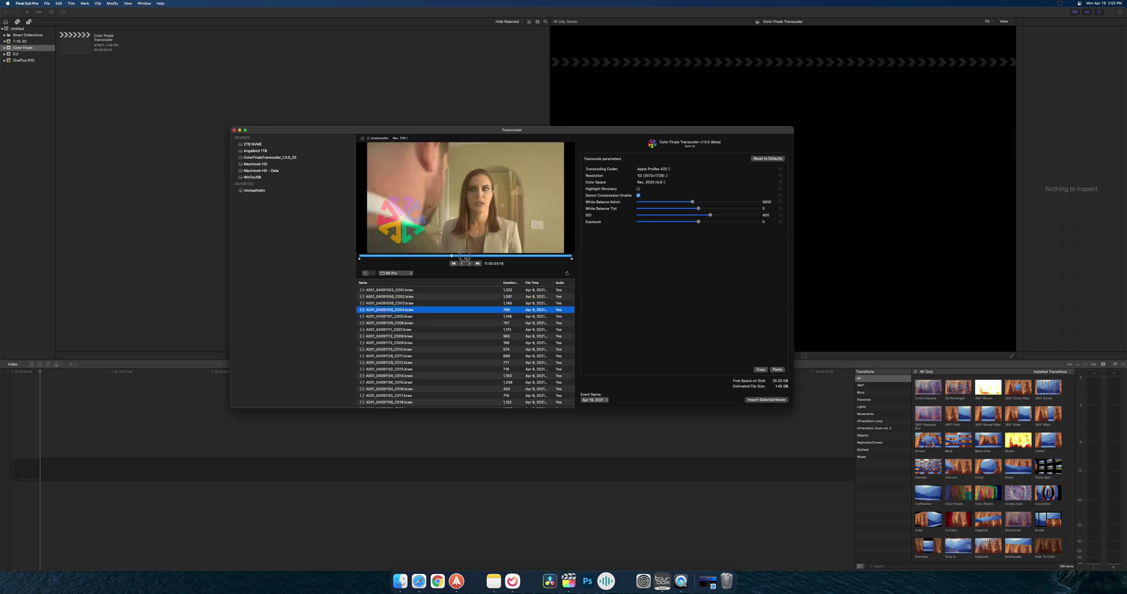
{"action": "left_click", "coordinate": [511, 256]}
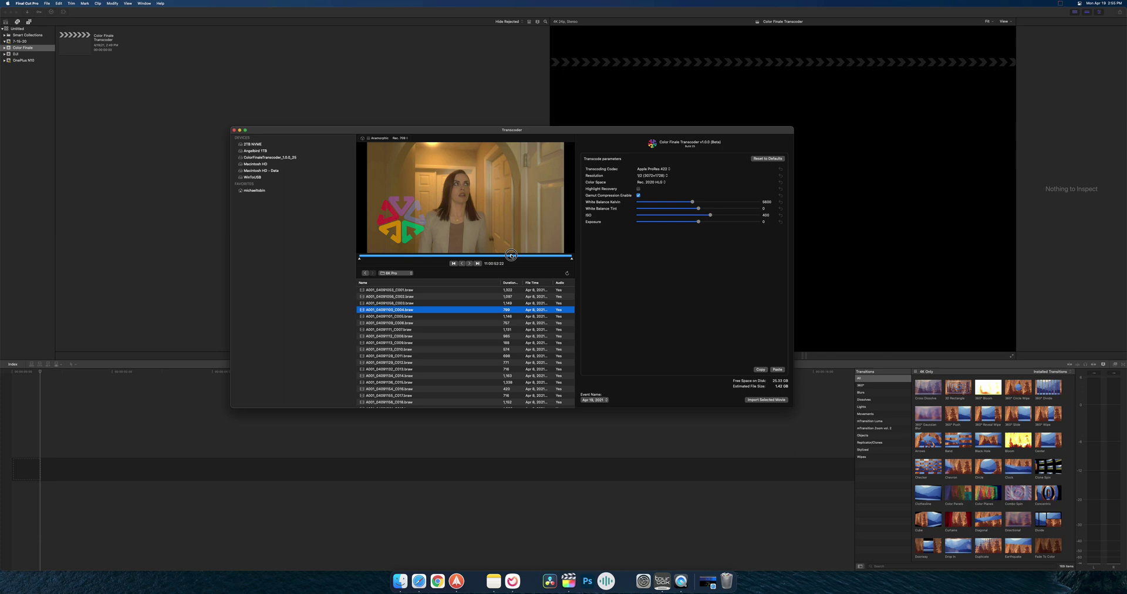
{"action": "left_click", "coordinate": [423, 255]}
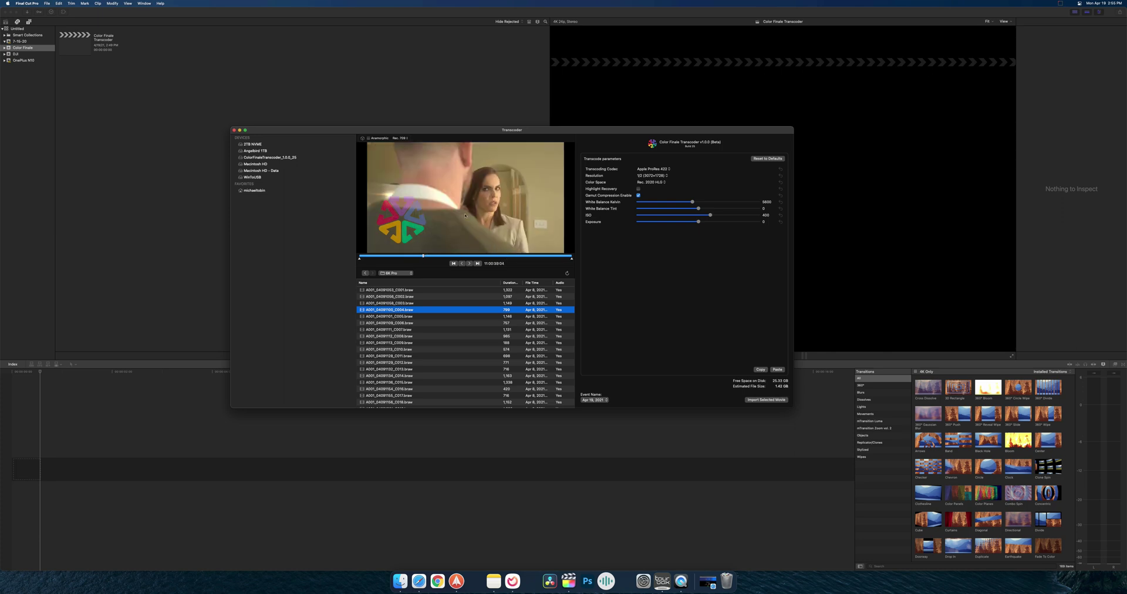
{"action": "left_click", "coordinate": [396, 317]}
{"action": "left_click", "coordinate": [399, 322]}
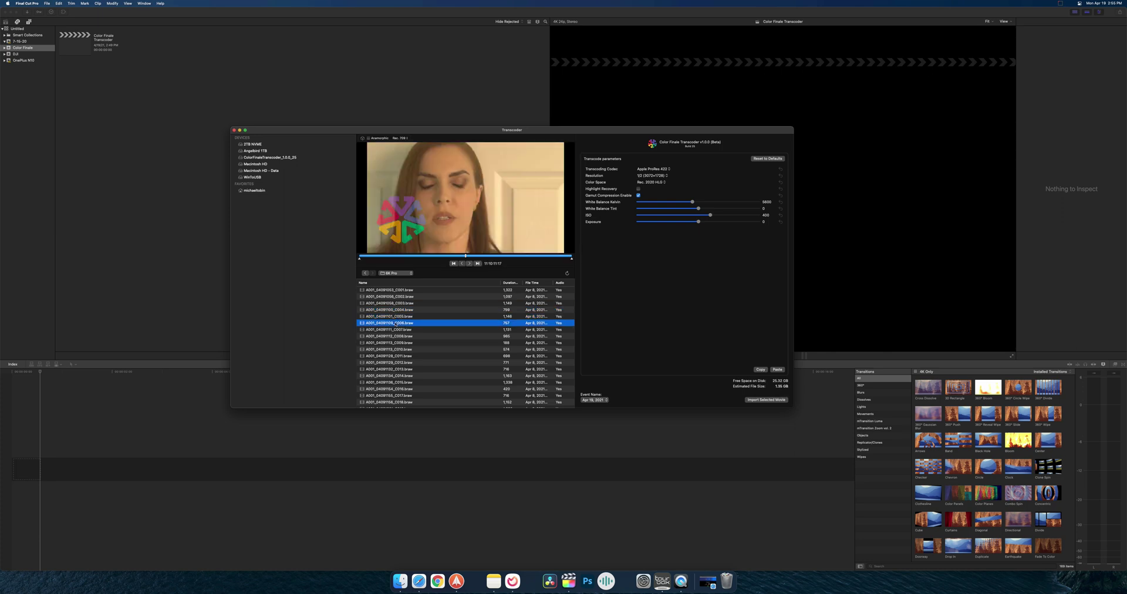
{"action": "left_click", "coordinate": [405, 395]}
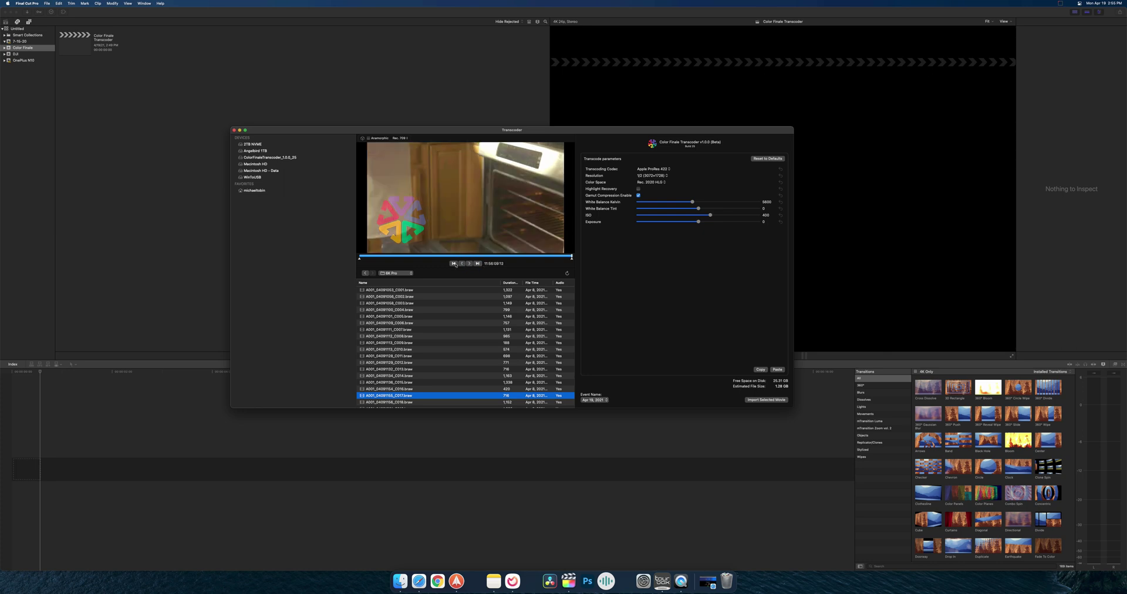
{"action": "left_click", "coordinate": [454, 264]}
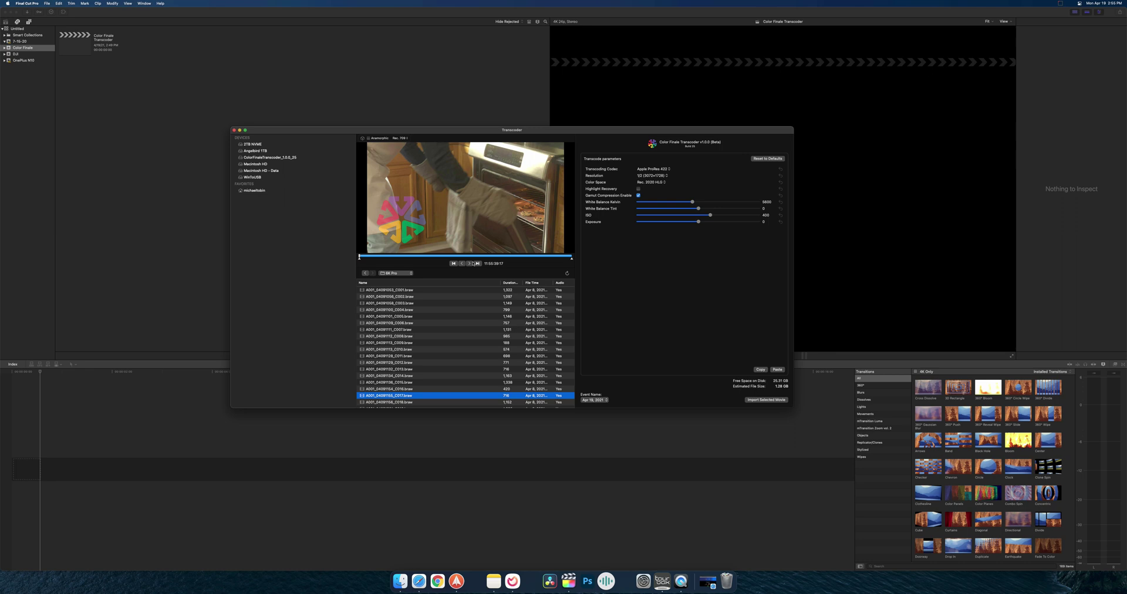
{"action": "left_click_drag", "start_coordinate": [425, 256], "coordinate": [498, 256]}
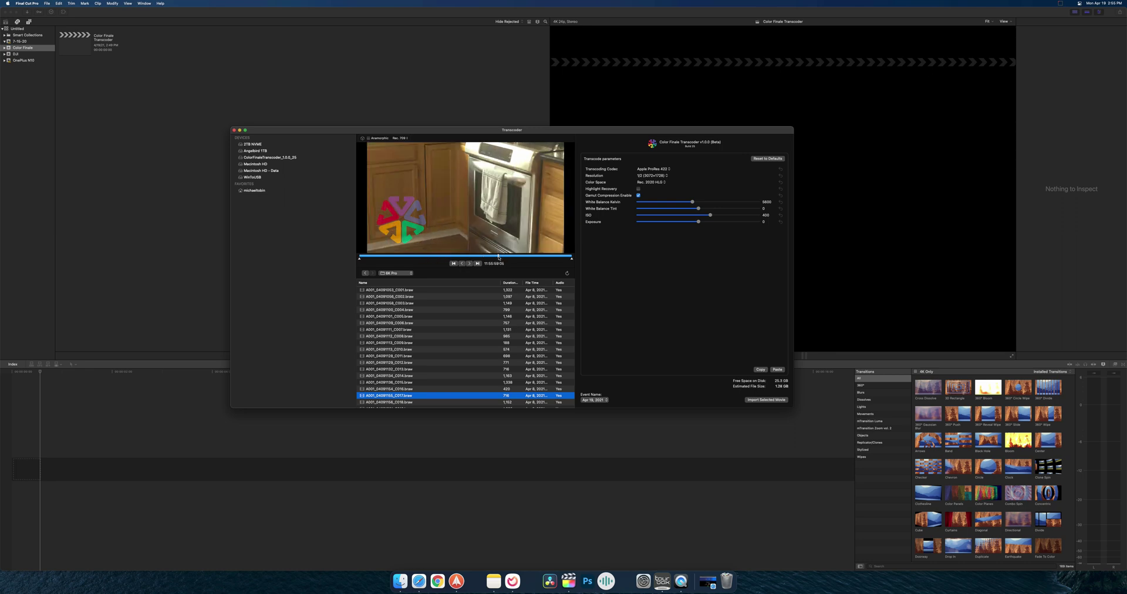
Set C017 to Apple ProRes 422 HQ, Full resolution, and BMD Ext. Video, Gen 5 color space
{"action": "left_click", "coordinate": [648, 169]}
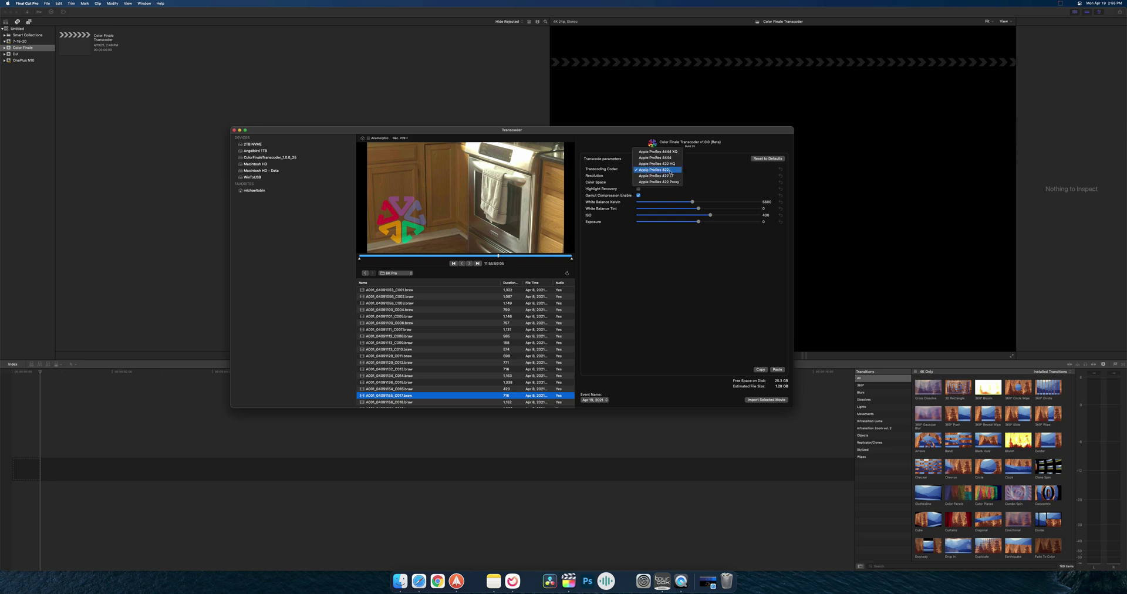
{"action": "left_click", "coordinate": [662, 164]}
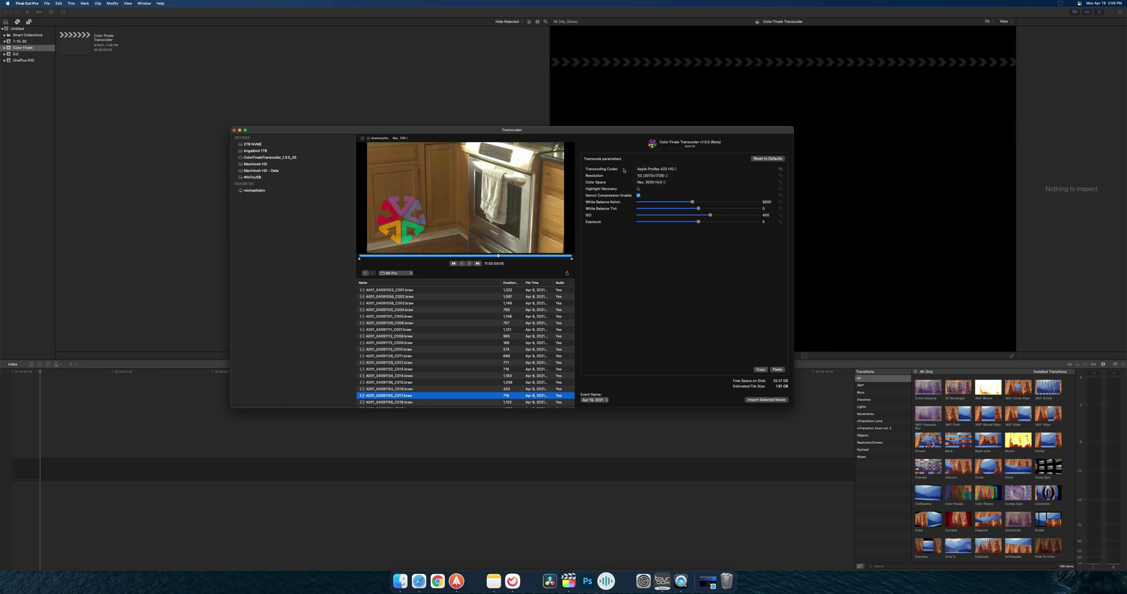
{"action": "left_click", "coordinate": [643, 169]}
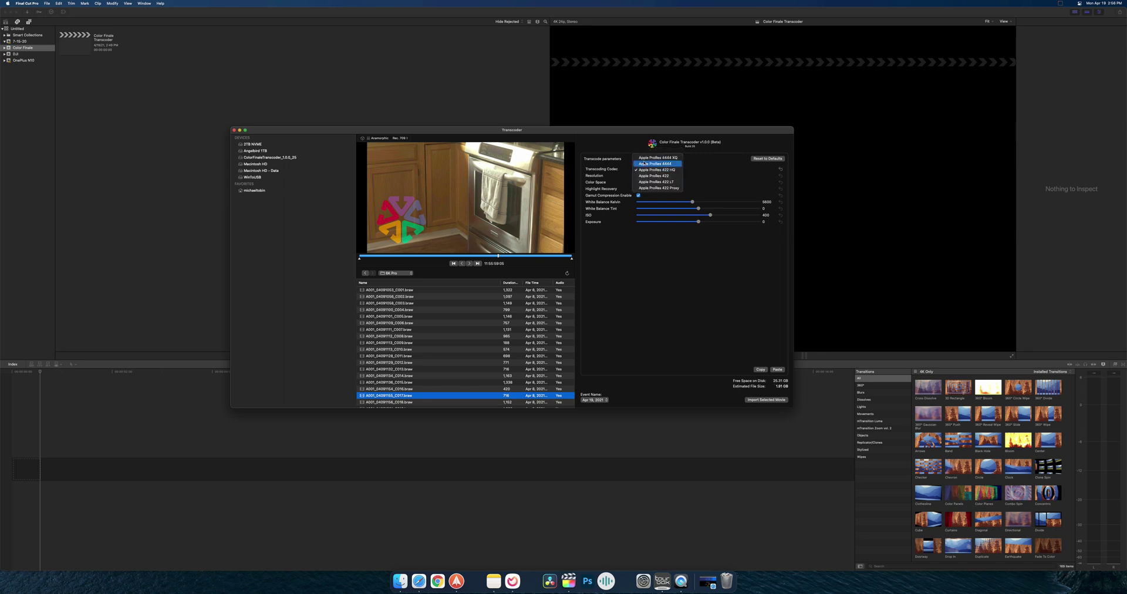
{"action": "left_click", "coordinate": [706, 174]}
{"action": "left_click", "coordinate": [645, 176]}
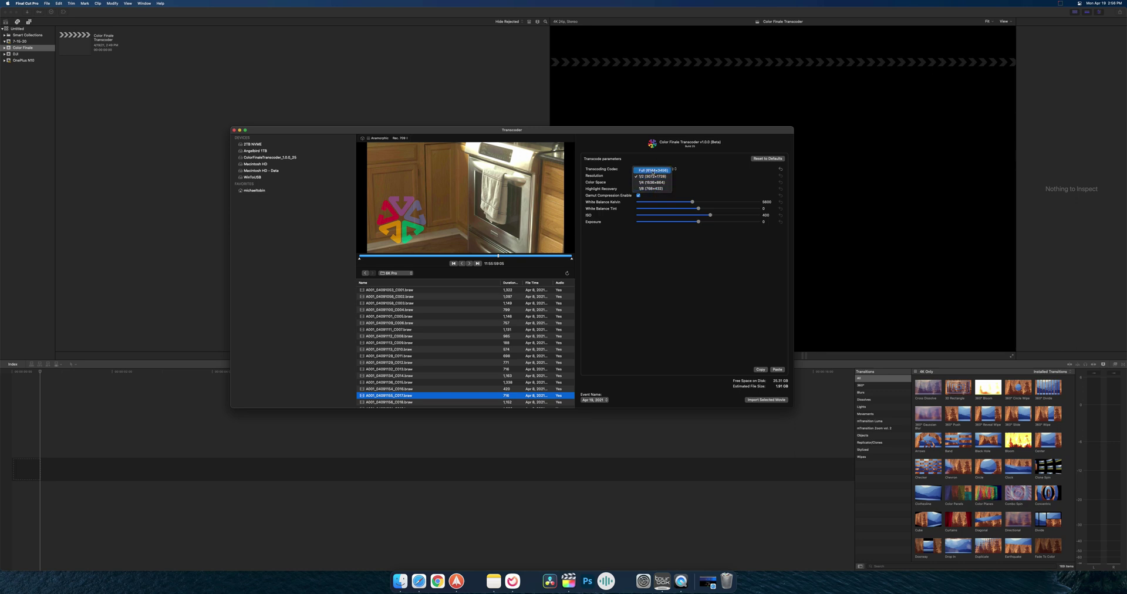
{"action": "left_click", "coordinate": [654, 171]}
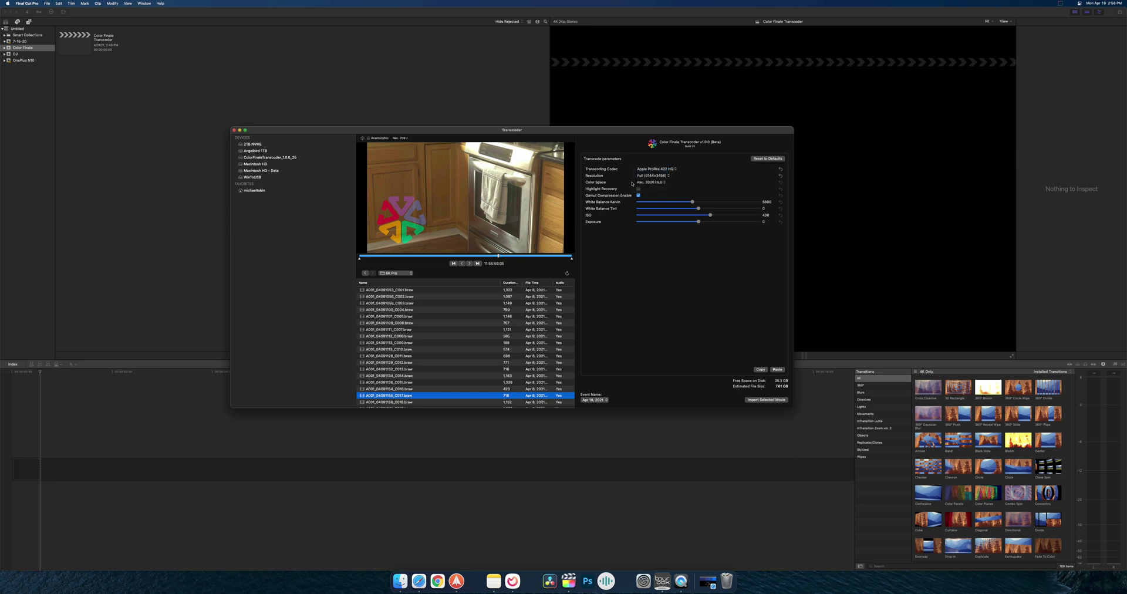
{"action": "left_click", "coordinate": [645, 183]}
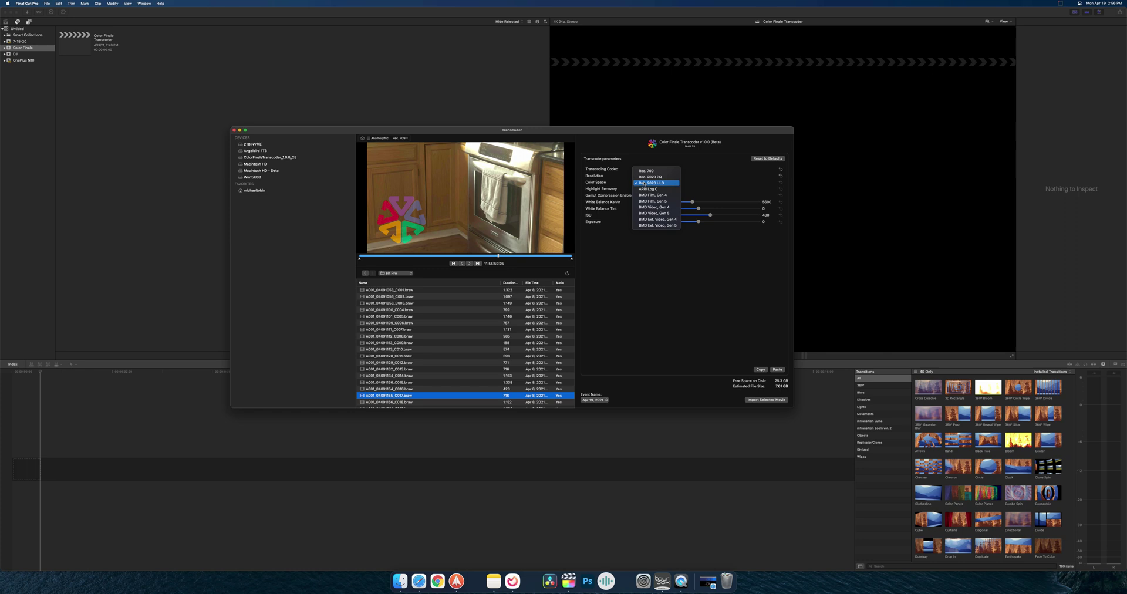
{"action": "left_click", "coordinate": [658, 226]}
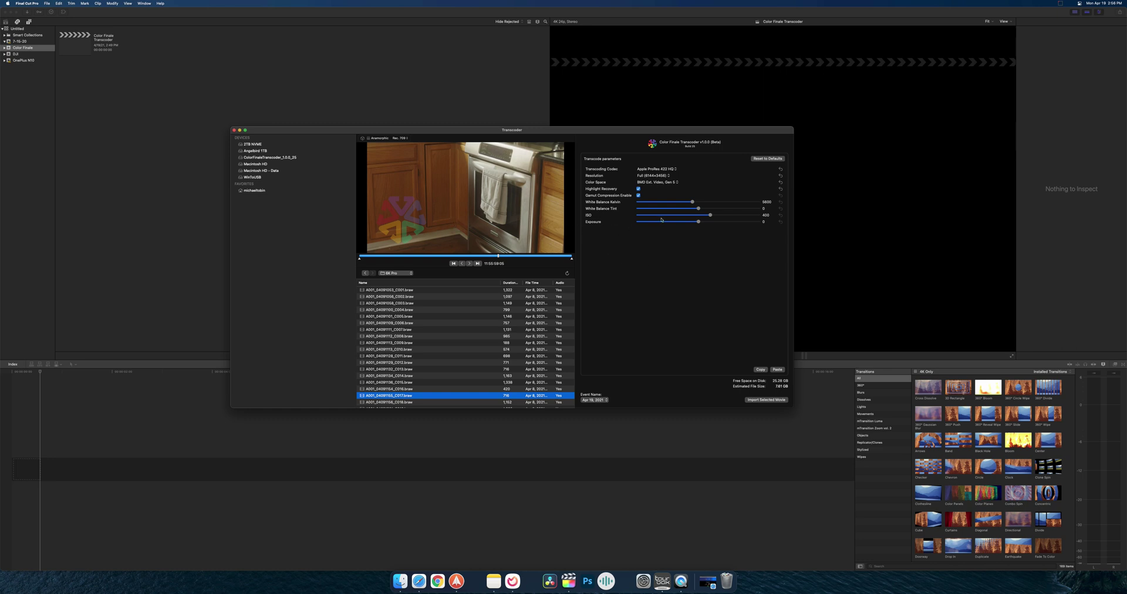
{"action": "mouse_move", "coordinate": [698, 223]}
{"action": "left_mouse_down"}
{"action": "mouse_move", "coordinate": [668, 215]}
{"action": "mouse_move", "coordinate": [710, 215]}
{"action": "mouse_move", "coordinate": [691, 222]}
{"action": "left_mouse_up"}
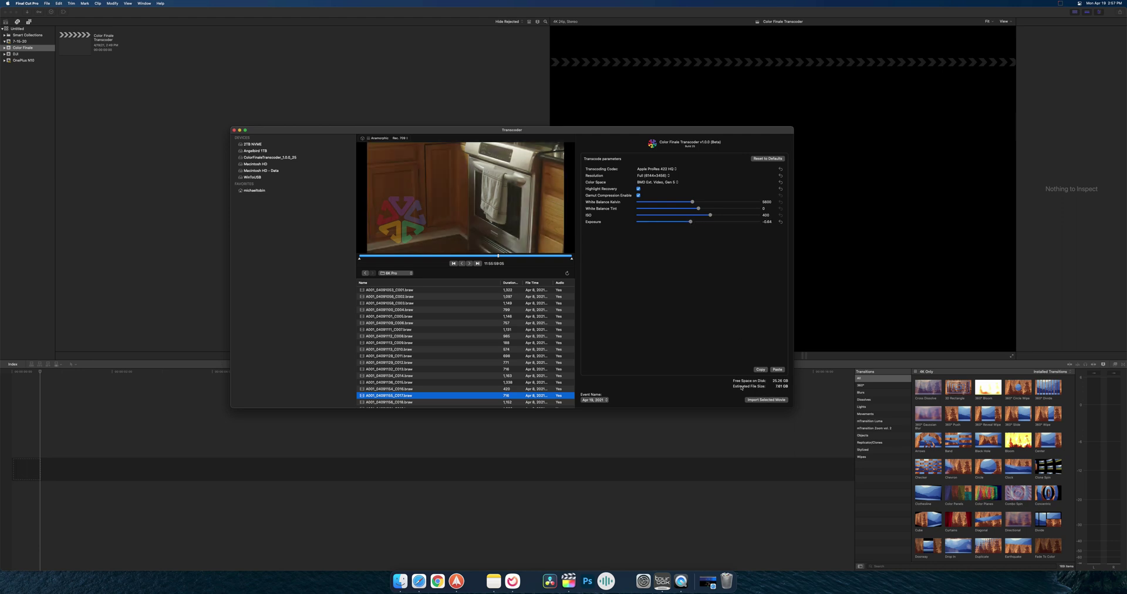
{"action": "mouse_move", "coordinate": [689, 222]}
{"action": "left_mouse_down"}
{"action": "mouse_move", "coordinate": [719, 221]}
{"action": "mouse_move", "coordinate": [647, 221]}
{"action": "mouse_move", "coordinate": [733, 222]}
{"action": "mouse_move", "coordinate": [696, 222]}
{"action": "left_mouse_up"}
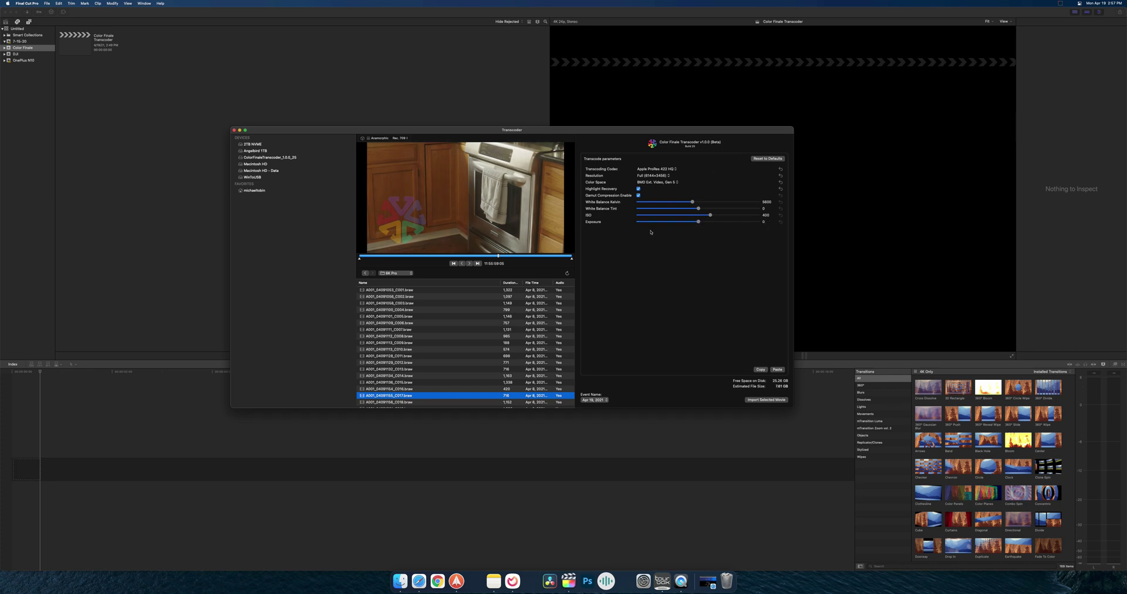
{"action": "left_click", "coordinate": [594, 400]}
Use the Event Name popup's New Name option to name the import event 'Pocket 6K Pro'
{"action": "left_click", "coordinate": [597, 401]}
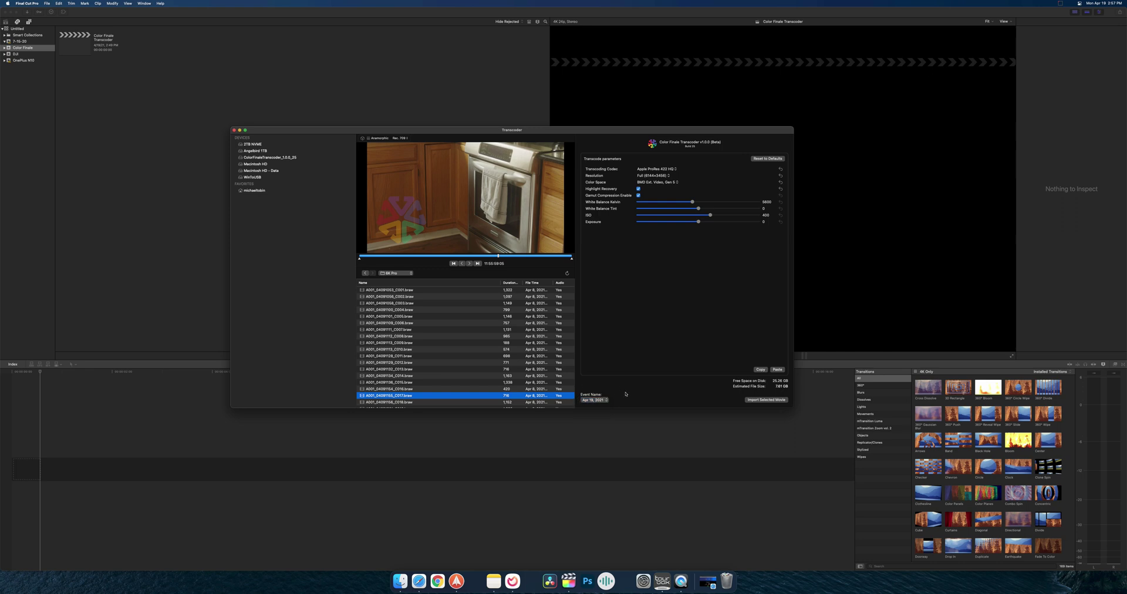
{"action": "left_click", "coordinate": [590, 400]}
{"action": "left_click", "coordinate": [594, 410]}
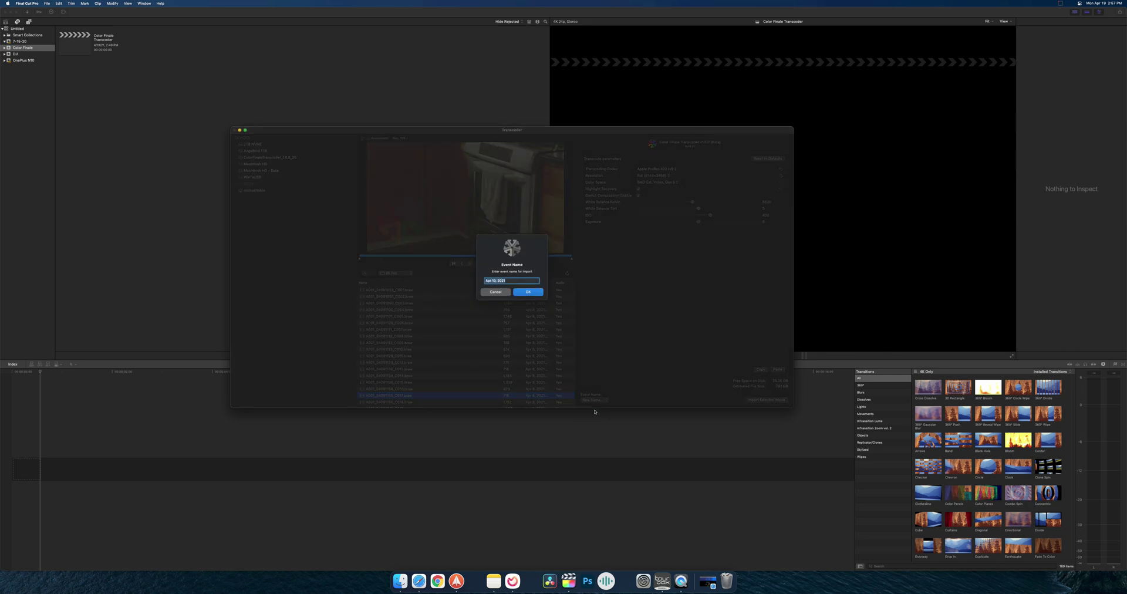
{"action": "type", "text": "A"}
{"action": "left_click", "coordinate": [605, 380]}
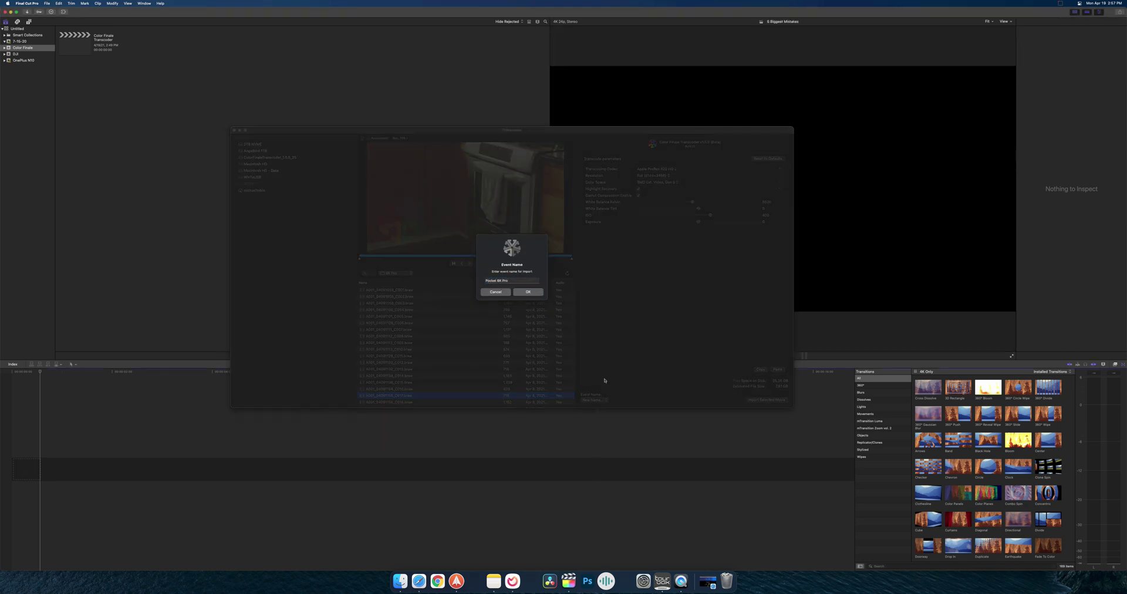
{"action": "left_click", "coordinate": [528, 292]}
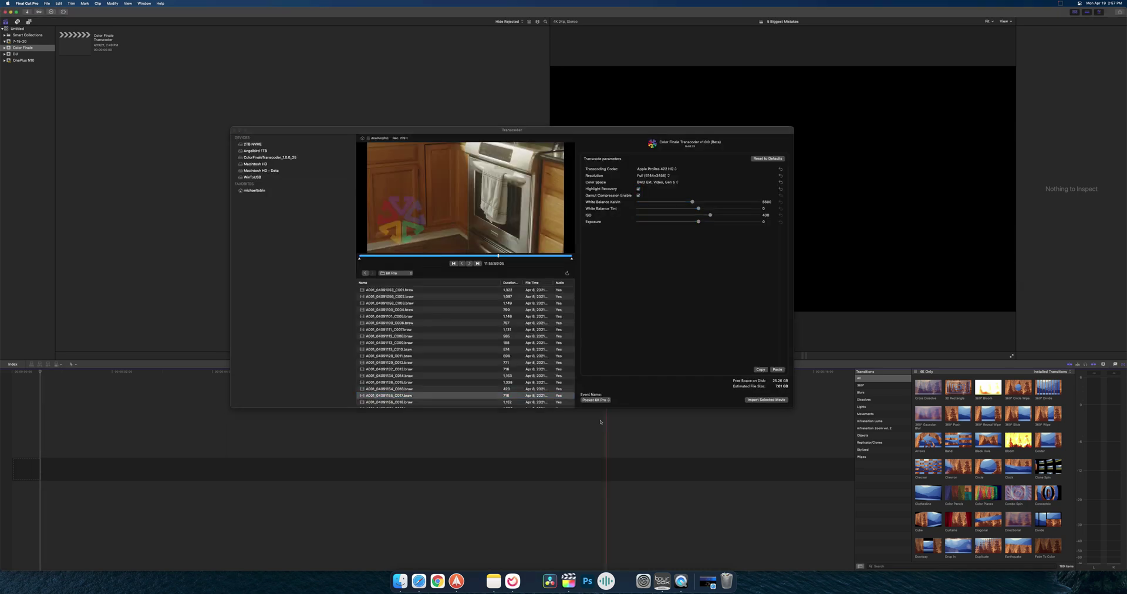
Select clip C017 alone, then lower its exposure to -2.1 and tint to -10
{"action": "scroll", "coordinate": [414, 340], "scroll_direction": "down", "scroll_amount": 1}
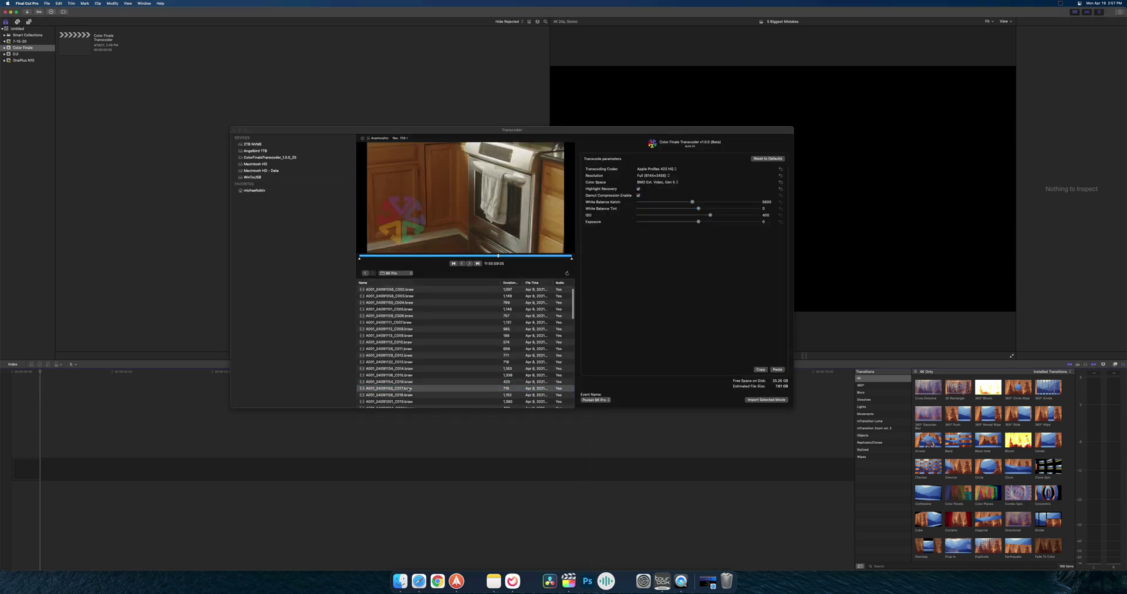
{"action": "left_click", "coordinate": [409, 389]}
{"action": "scroll", "coordinate": [408, 370], "scroll_direction": "down", "scroll_amount": 4}
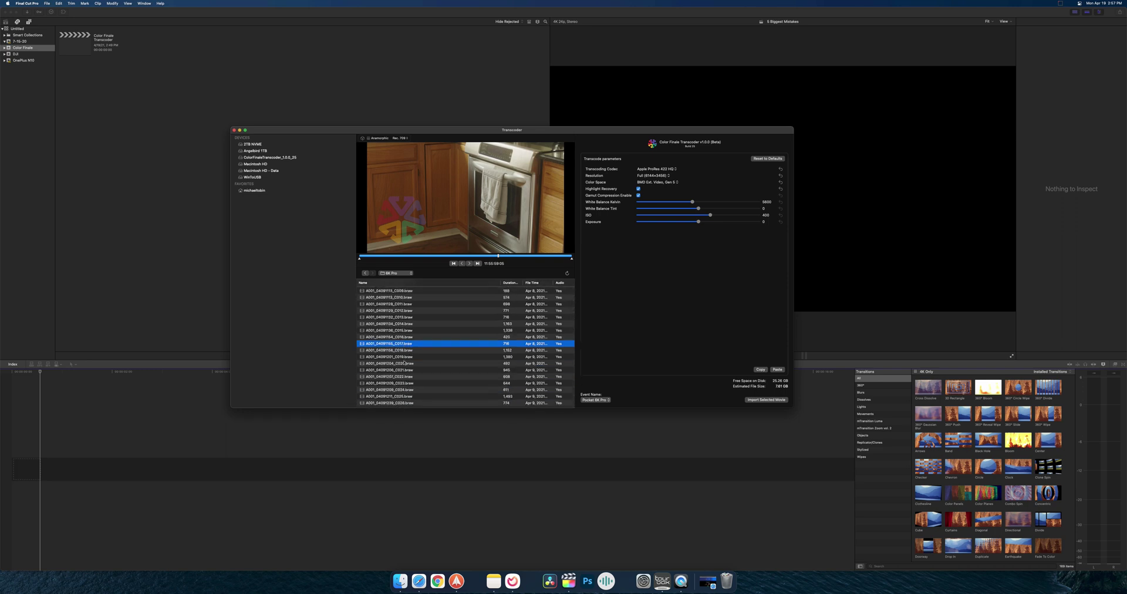
{"action": "left_click", "coordinate": [405, 364], "text": "super"}
{"action": "left_click", "coordinate": [405, 377], "text": "super"}
{"action": "left_click", "coordinate": [402, 383], "text": "super"}
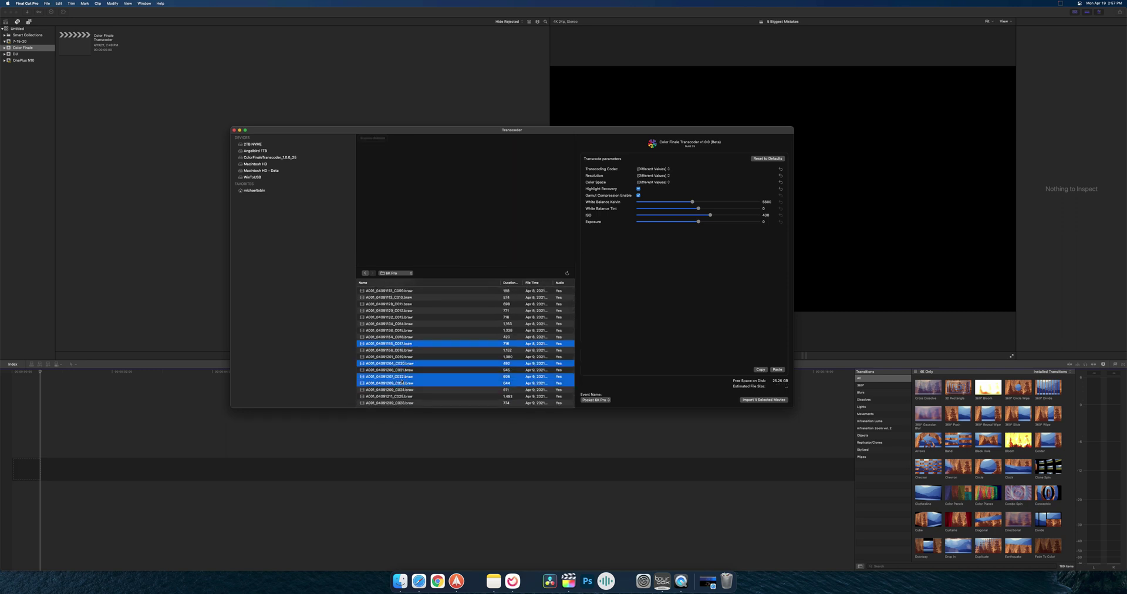
{"action": "left_click", "coordinate": [394, 338]}
{"action": "left_click", "coordinate": [395, 344]}
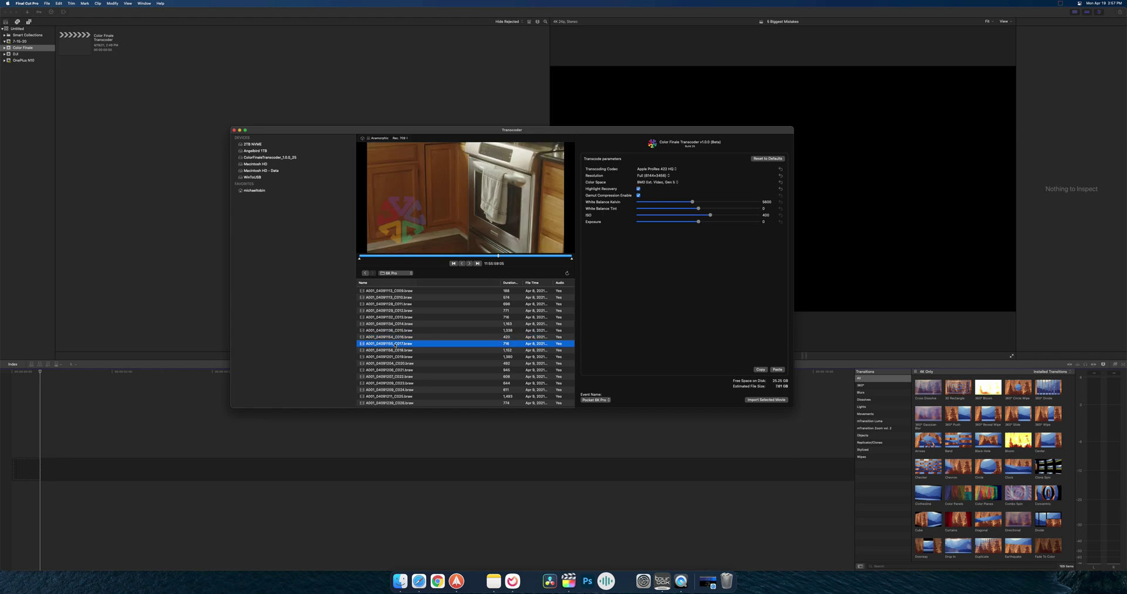
{"action": "left_click_drag", "start_coordinate": [699, 222], "coordinate": [675, 215]}
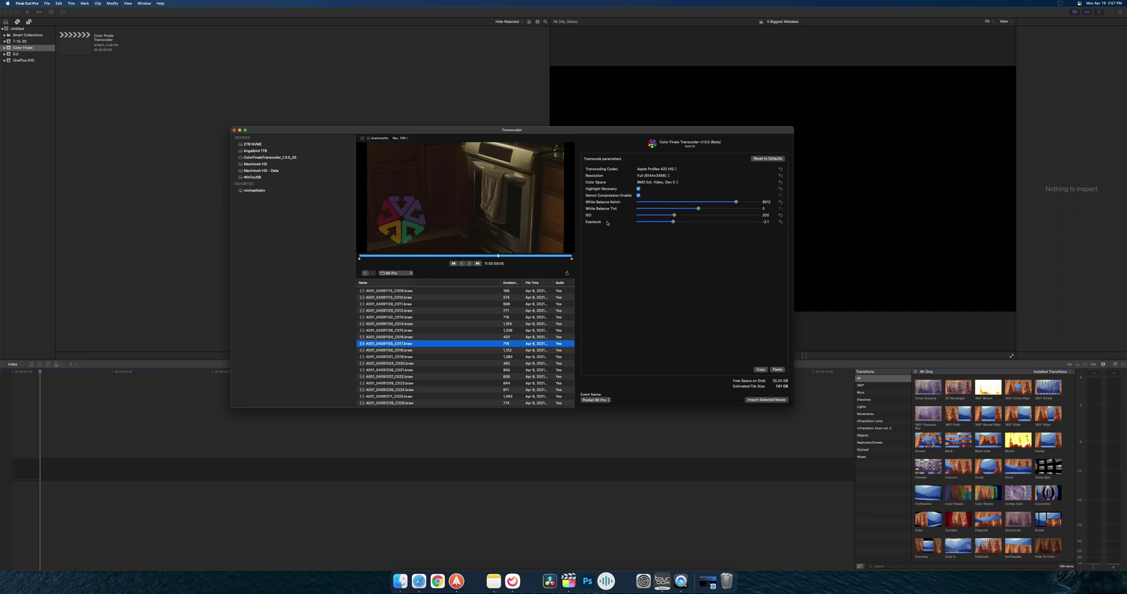
{"action": "left_click_drag", "start_coordinate": [698, 209], "coordinate": [684, 209]}
Copy C017's transcode settings and paste them onto clip C018
{"action": "left_click", "coordinate": [759, 369]}
{"action": "key", "text": "Down"}
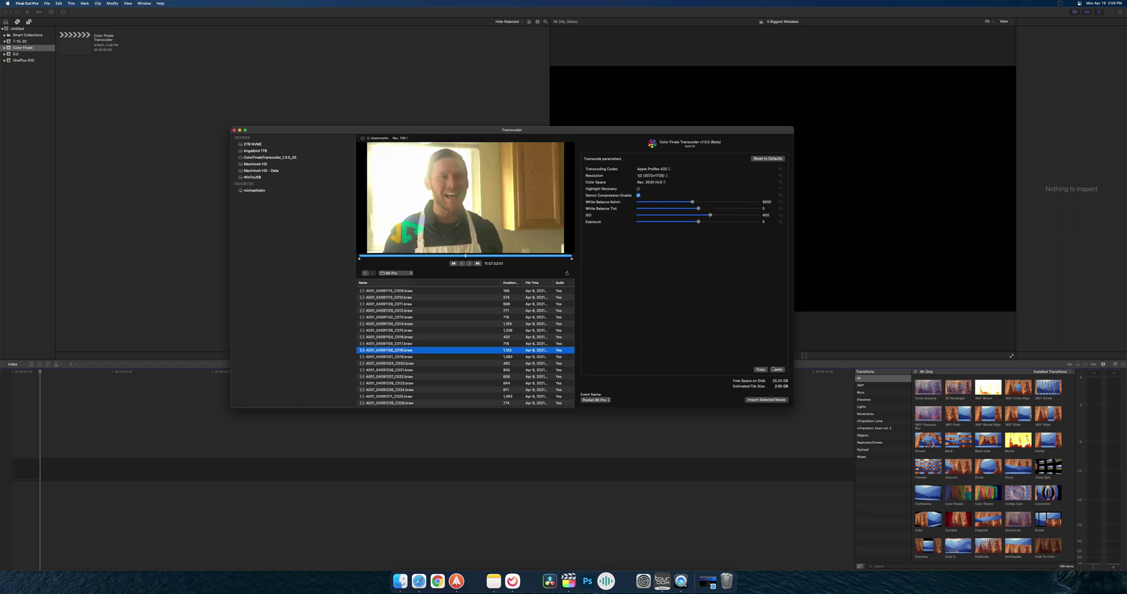
{"action": "left_click", "coordinate": [775, 370]}
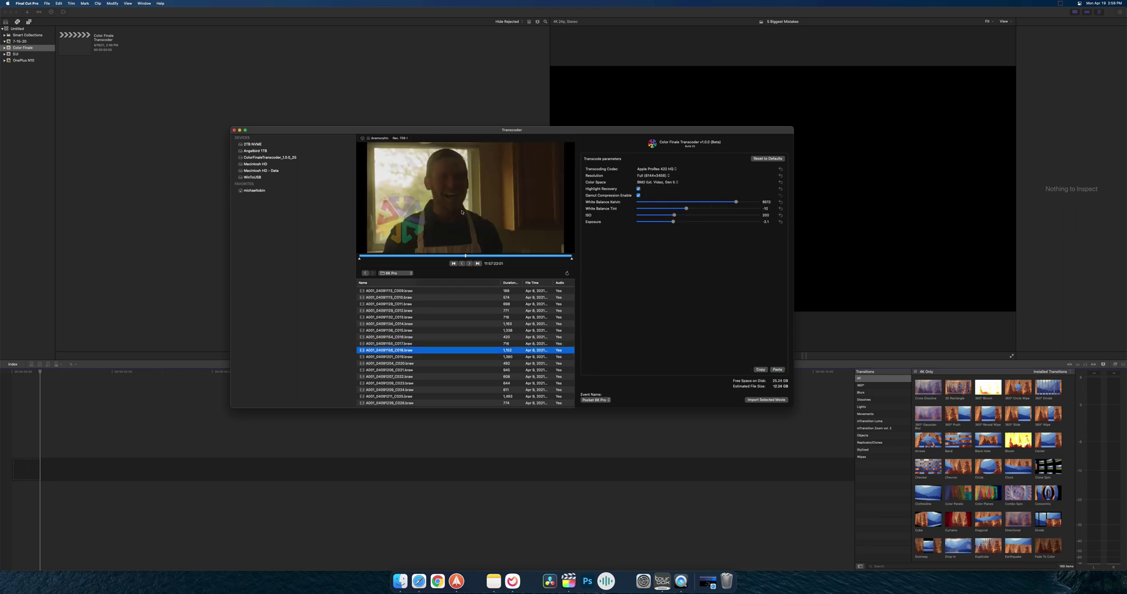
Paste the copied ProRes 422 HQ settings onto clips C022 through C026
{"action": "scroll", "coordinate": [398, 375], "scroll_direction": "down", "scroll_amount": 3}
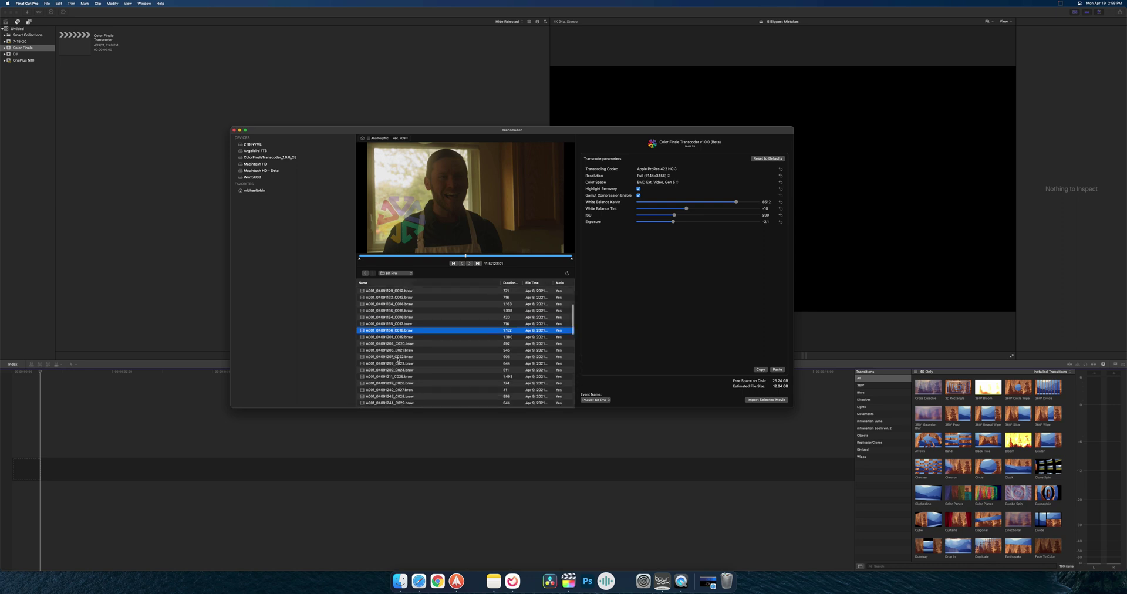
{"action": "left_click", "coordinate": [398, 357]}
{"action": "key", "text": "shift+Down"}
{"action": "key", "text": "shift+Down"}
{"action": "key", "text": "shift+Down"}
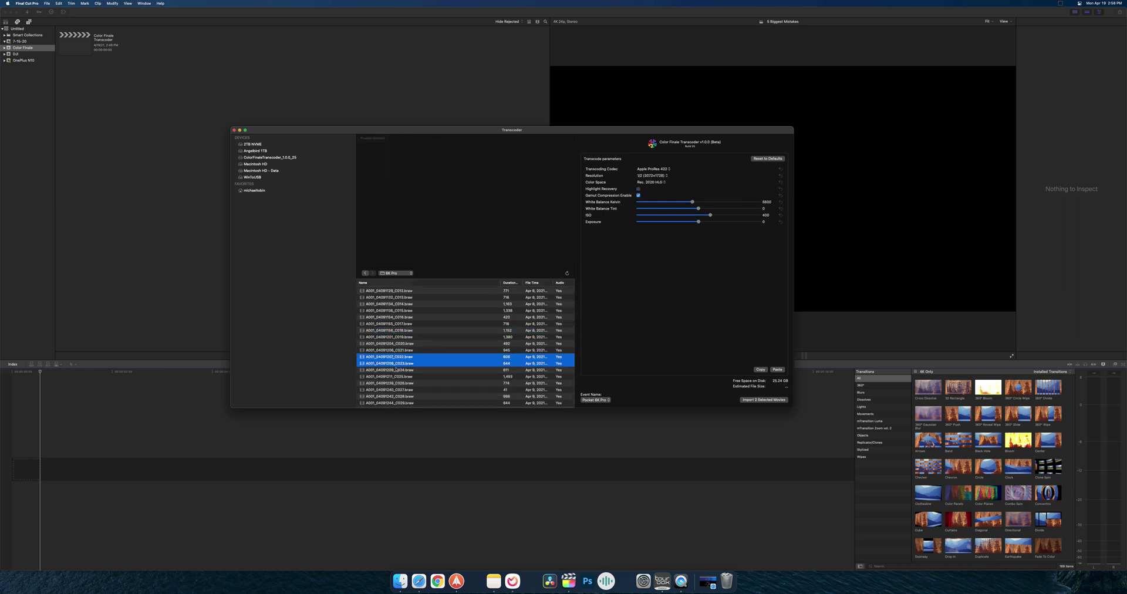
{"action": "key", "text": "shift+Down"}
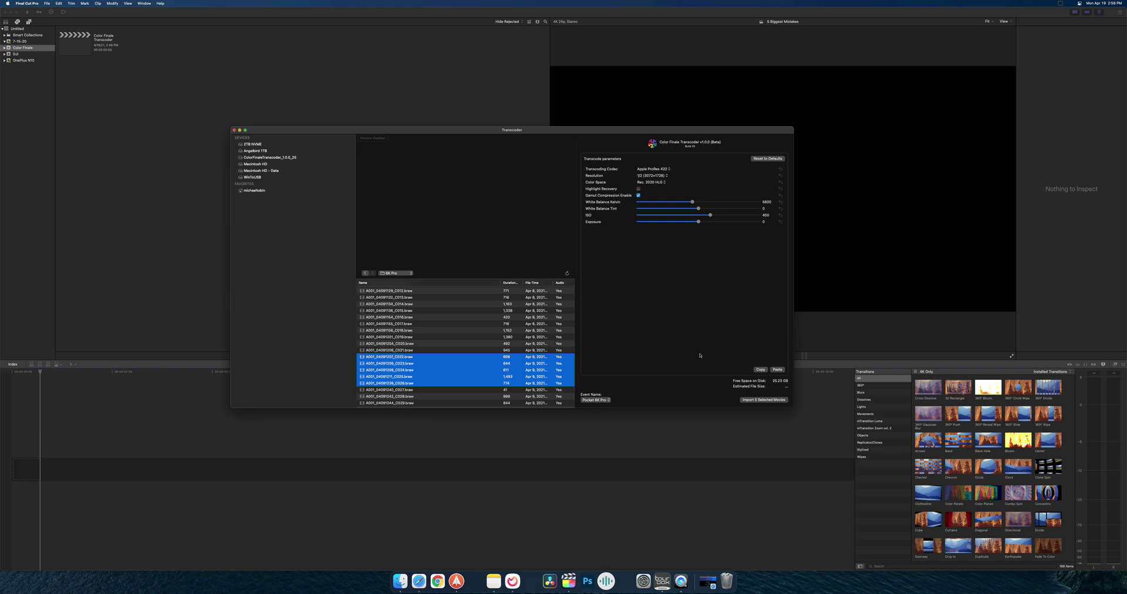
{"action": "left_click", "coordinate": [777, 370]}
Select clips C020, C022, C023 and C024 and import the four into the new event
{"action": "left_click", "coordinate": [416, 359]}
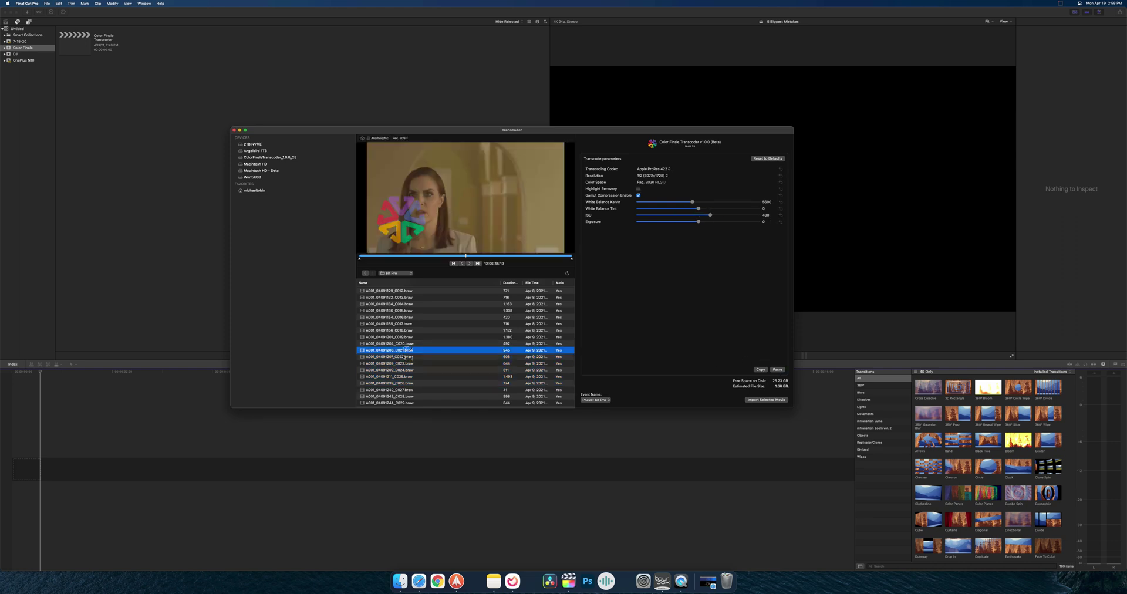
{"action": "left_click", "coordinate": [402, 364]}
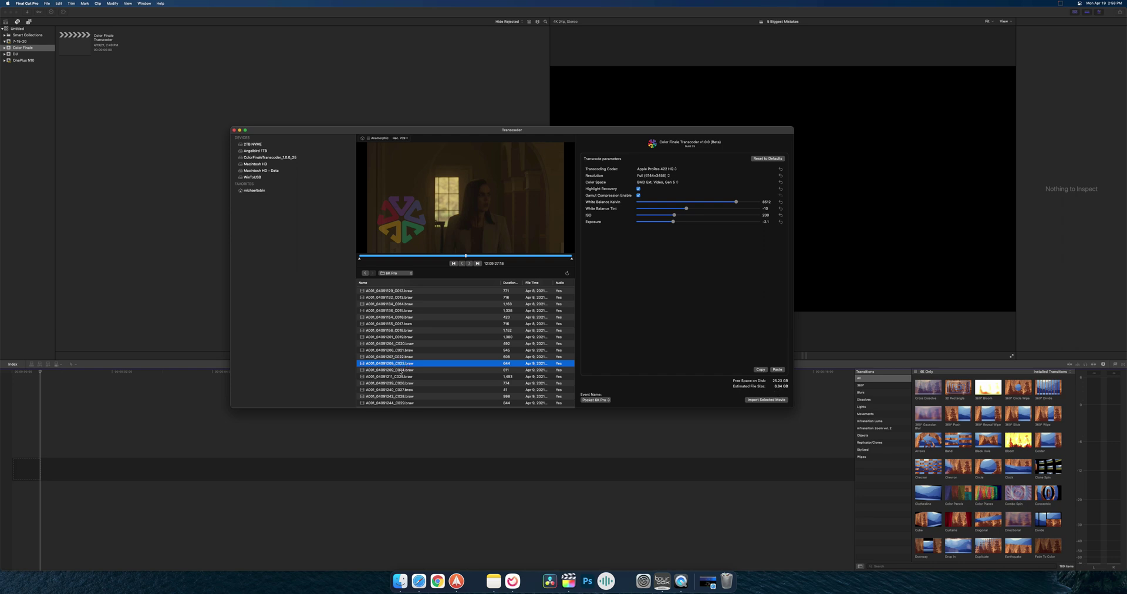
{"action": "left_click", "coordinate": [401, 370], "text": "super"}
{"action": "left_click", "coordinate": [402, 356], "text": "super"}
{"action": "left_click", "coordinate": [401, 344], "text": "super"}
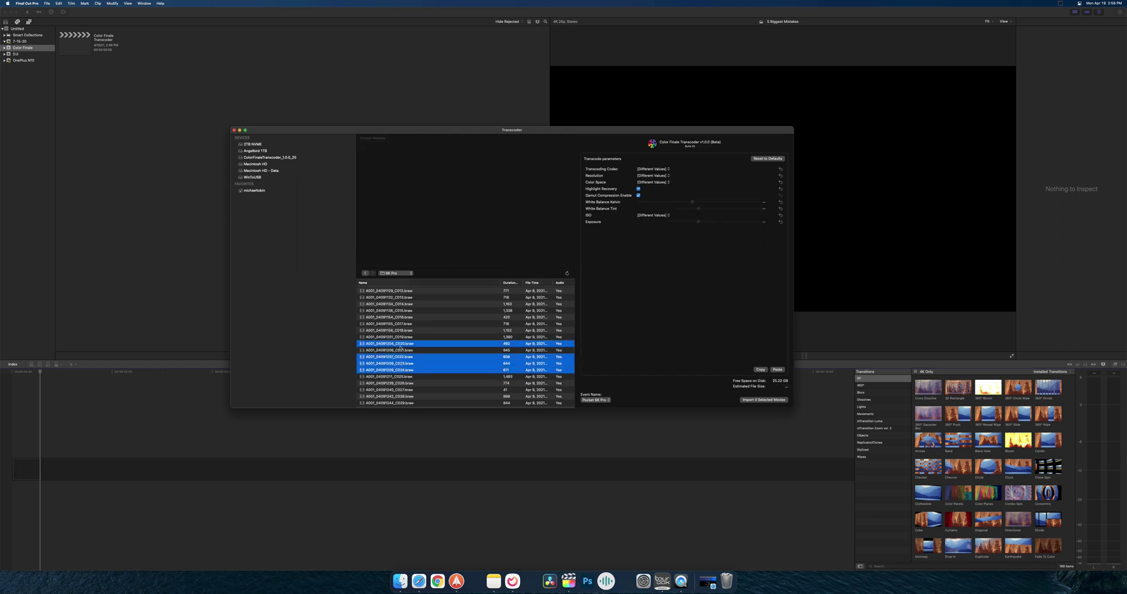
{"action": "left_click", "coordinate": [776, 399]}
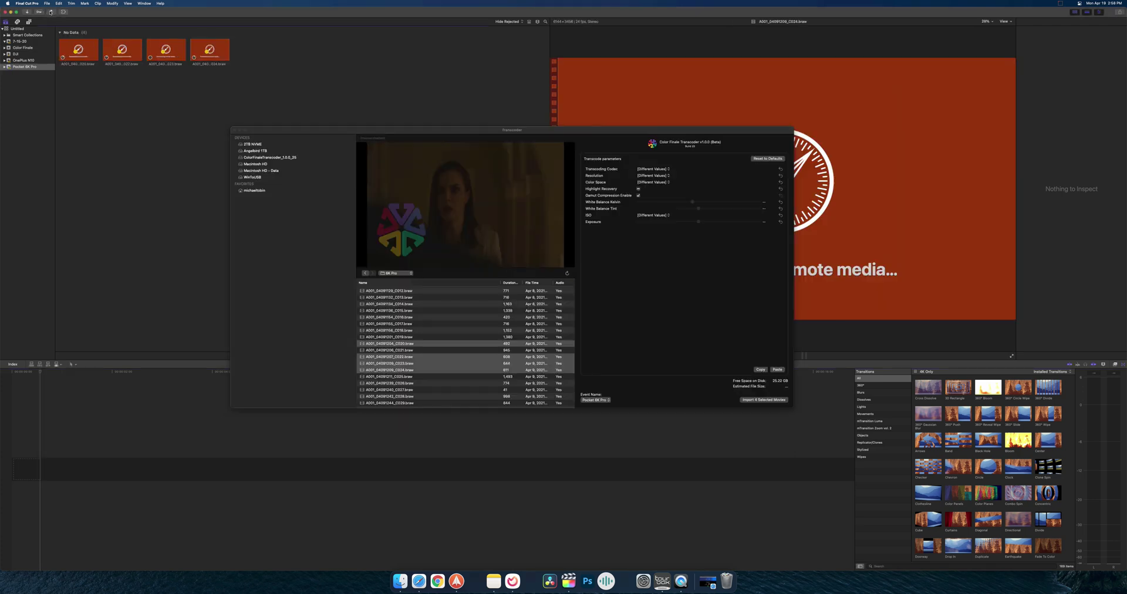
Check each clip's import progress in Background Tasks, select the fourth clip, and close the Transcoder
{"action": "left_click", "coordinate": [51, 12]}
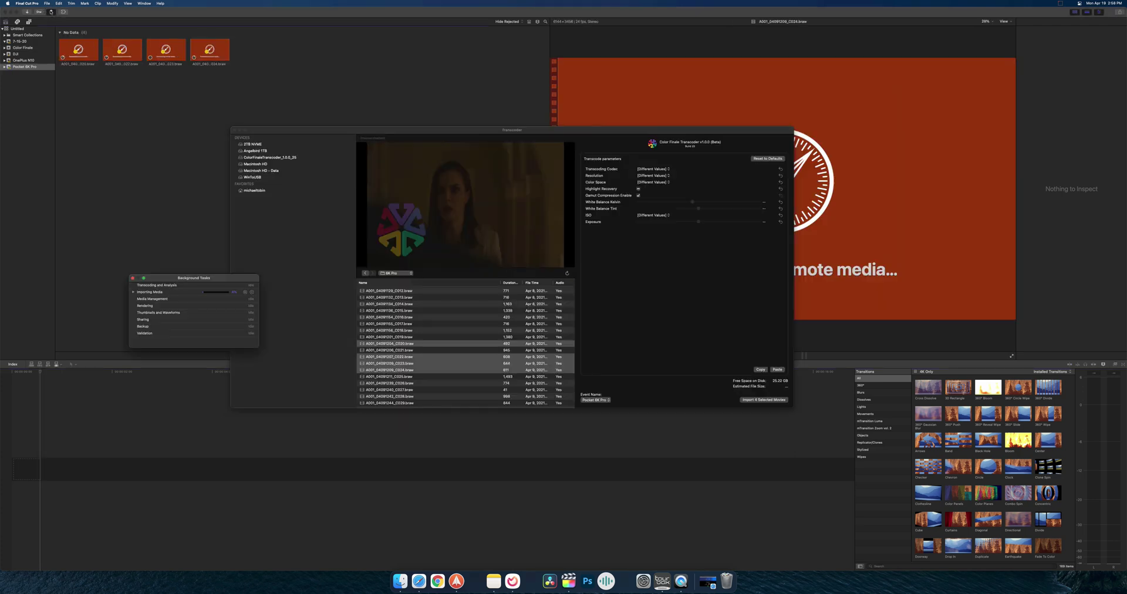
{"action": "left_click", "coordinate": [133, 292]}
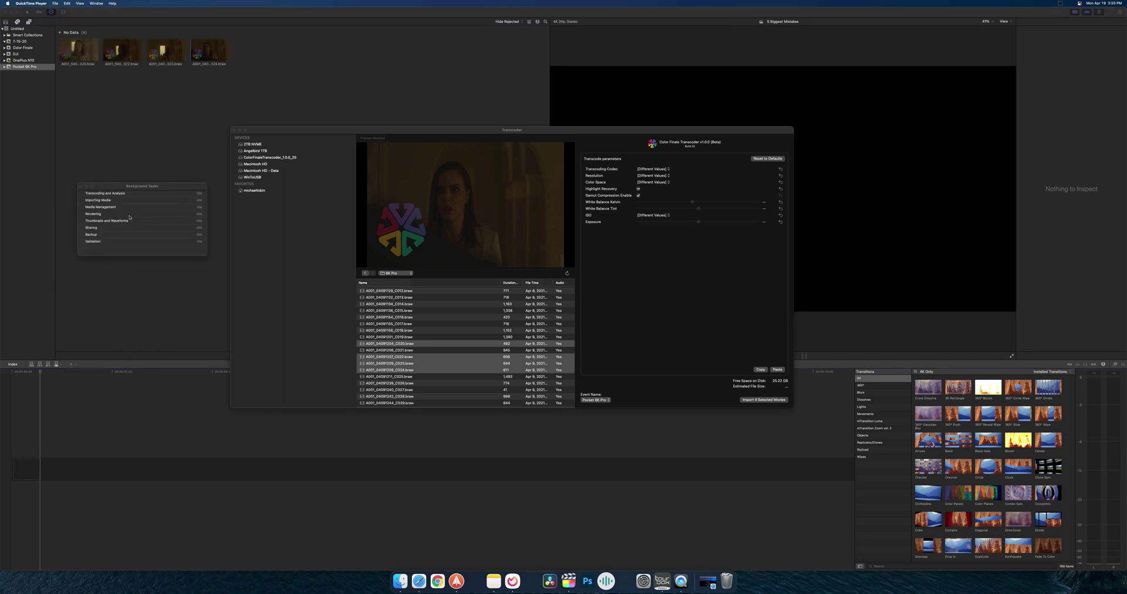
{"action": "left_click", "coordinate": [83, 186]}
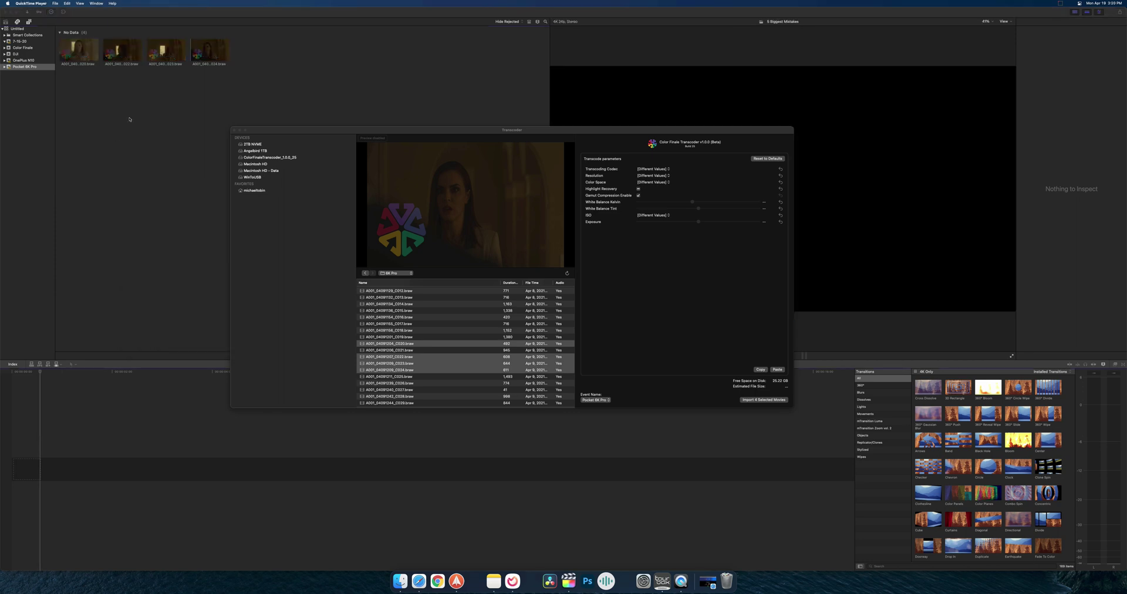
{"action": "left_click", "coordinate": [216, 43]}
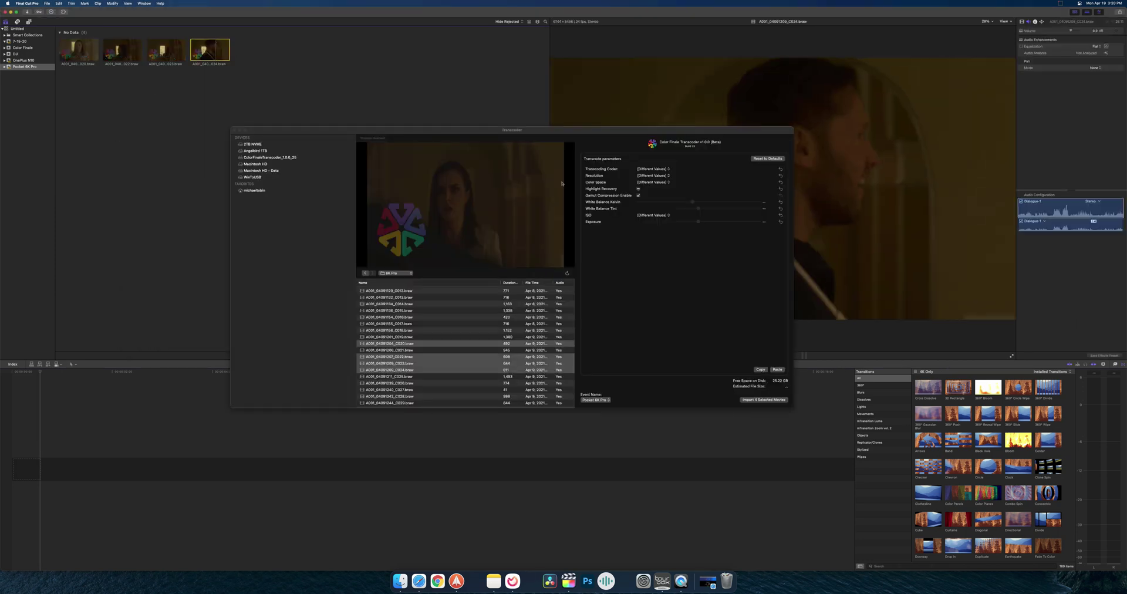
{"action": "left_click", "coordinate": [234, 130]}
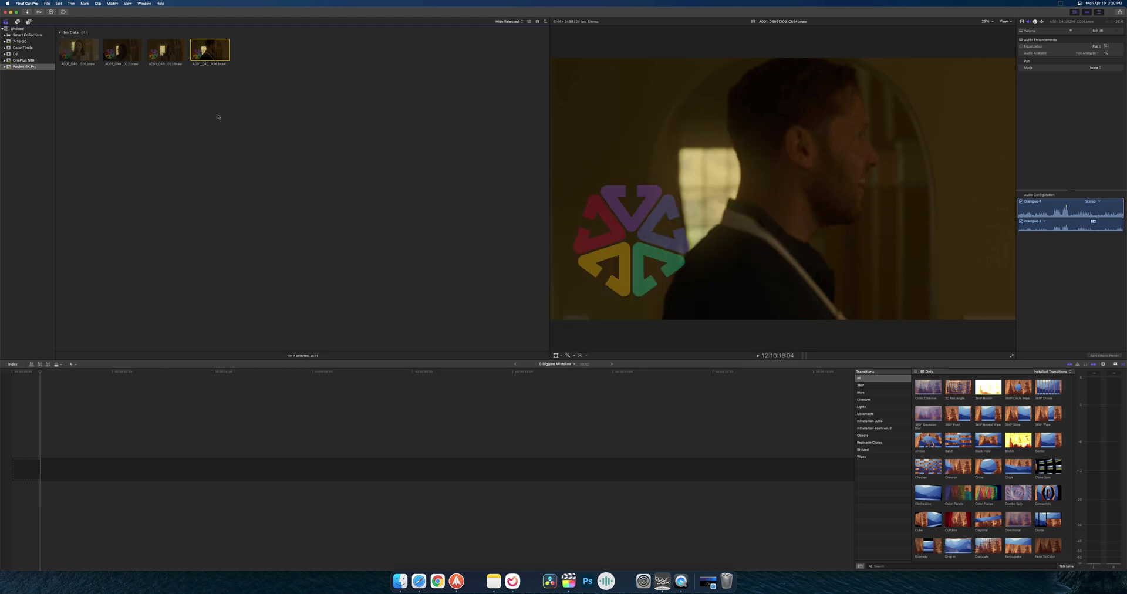
Drop the first clip into the '5 Biggest Mistakes' timeline, select it, and open its colour controls
{"action": "left_click_drag", "start_coordinate": [90, 53], "coordinate": [65, 468]}
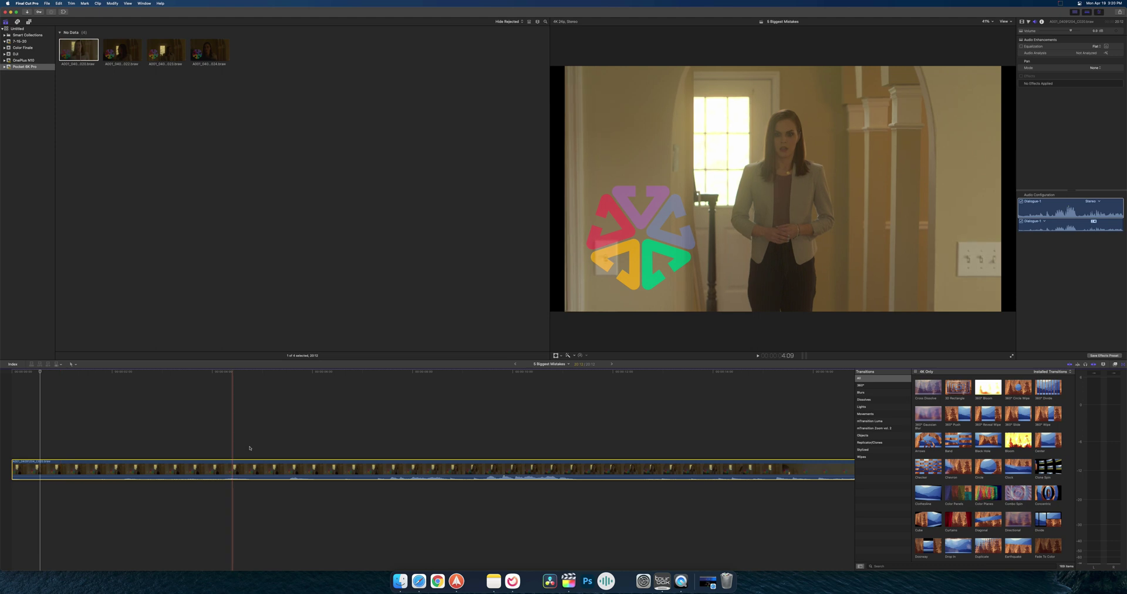
{"action": "left_click", "coordinate": [373, 474]}
{"action": "left_click", "coordinate": [372, 473]}
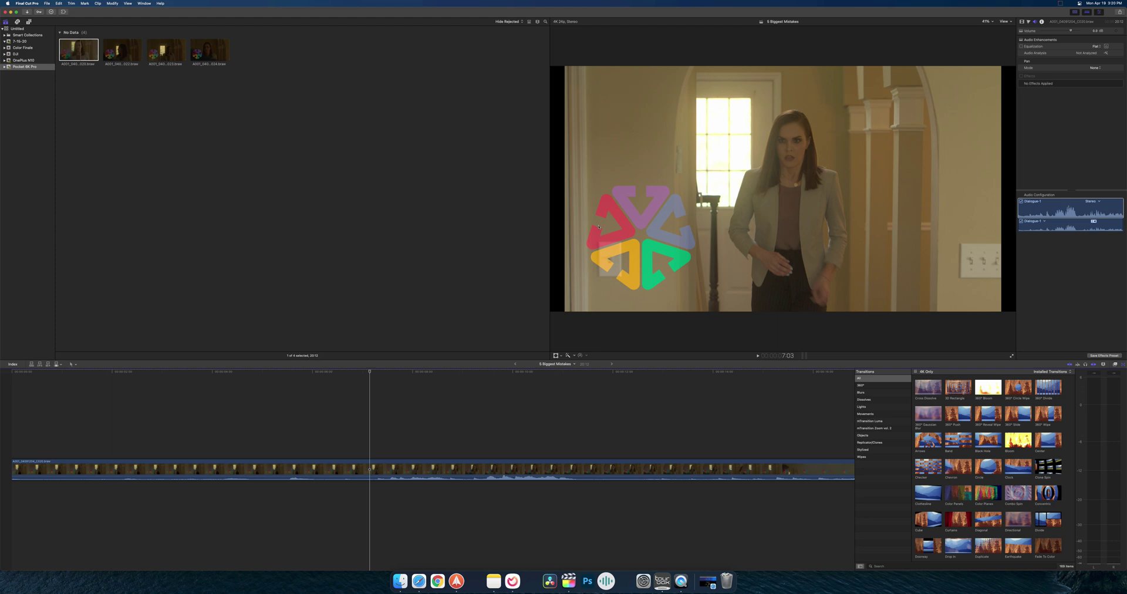
{"action": "left_click", "coordinate": [1028, 22]}
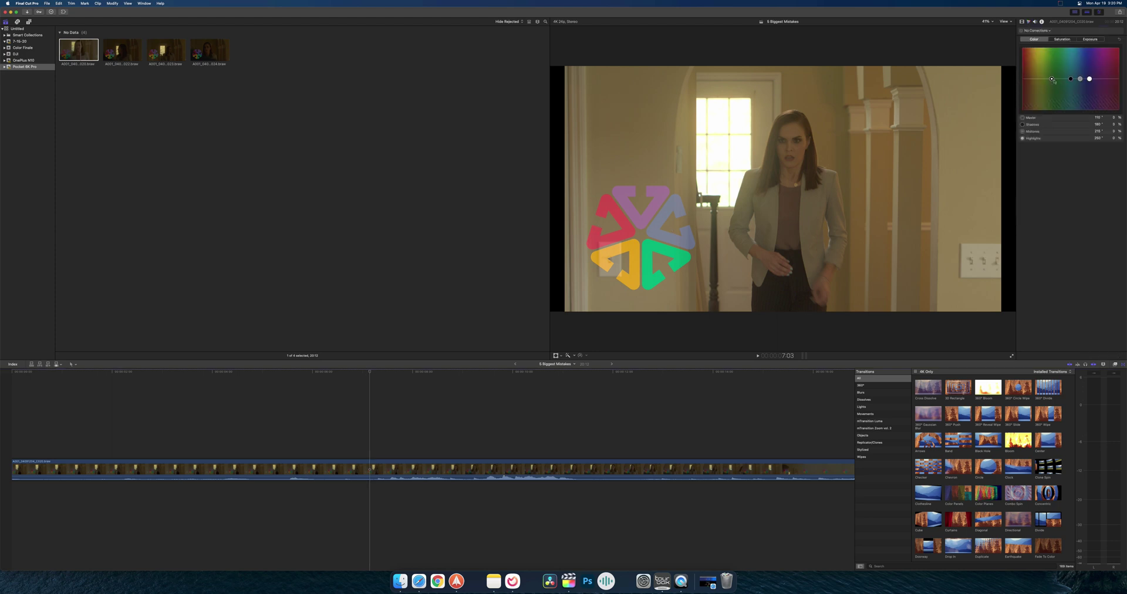
Move the Color Board's Master colour puck toward pink and set exposure Highlights to -61%
{"action": "left_click_drag", "start_coordinate": [1052, 79], "coordinate": [1045, 82]}
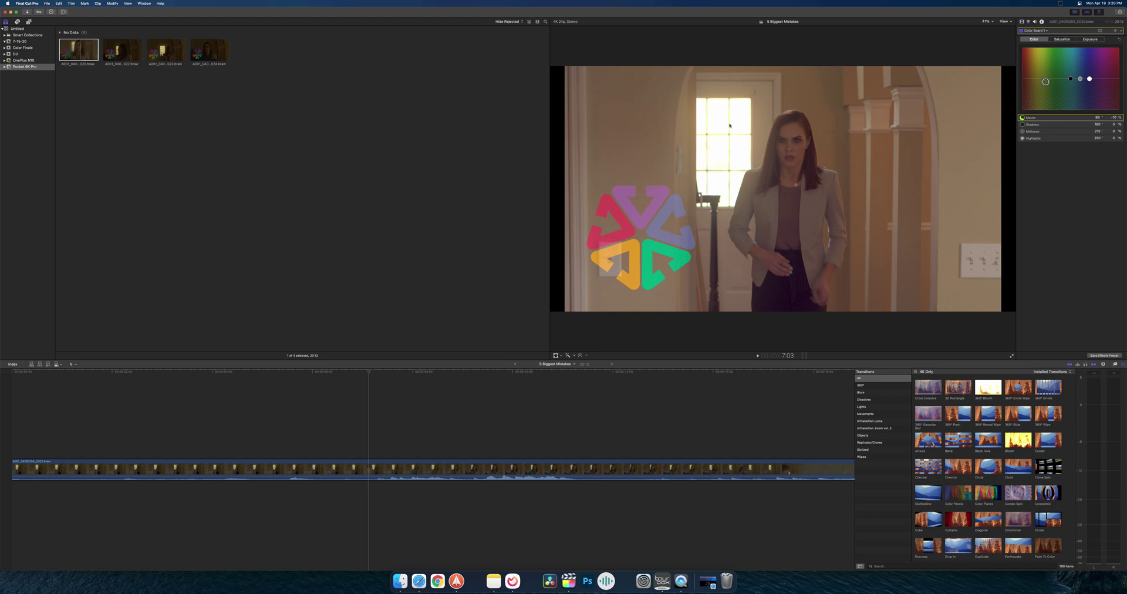
{"action": "left_click", "coordinate": [1089, 39]}
{"action": "left_click_drag", "start_coordinate": [1105, 78], "coordinate": [1074, 66]}
{"action": "left_click", "coordinate": [1077, 80]}
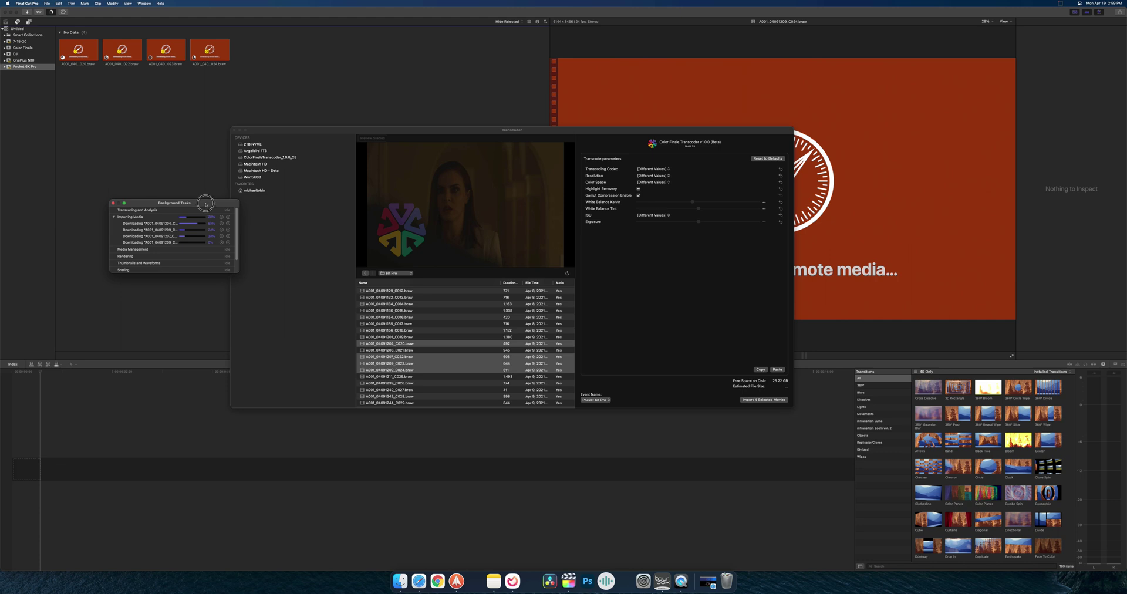
{"action": "left_click_drag", "start_coordinate": [207, 204], "coordinate": [181, 197]}
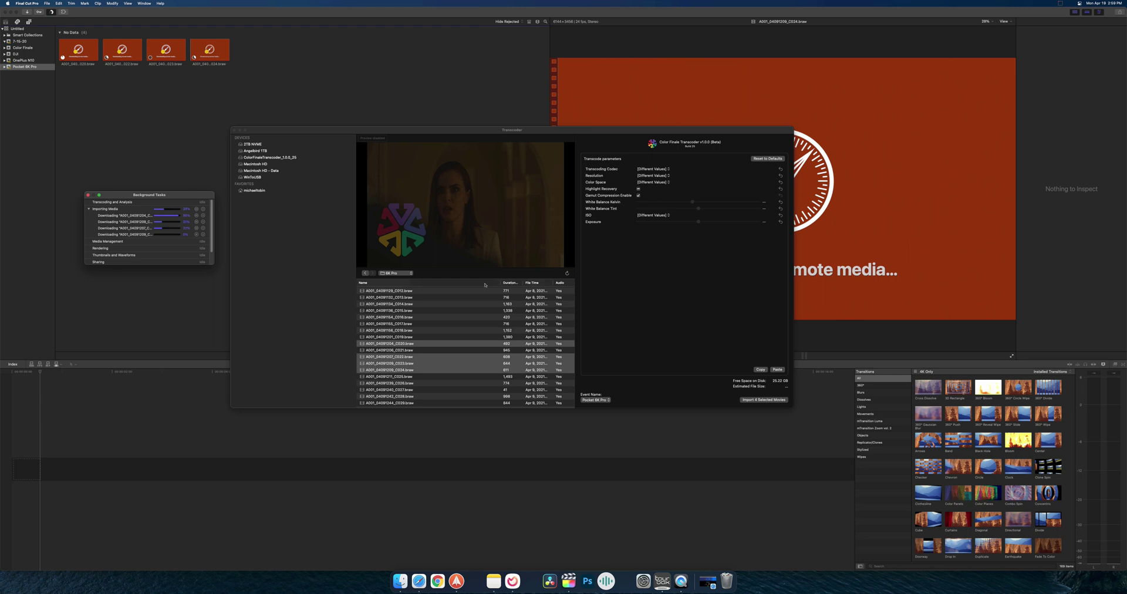
{"action": "left_click_drag", "start_coordinate": [189, 194], "coordinate": [182, 207]}
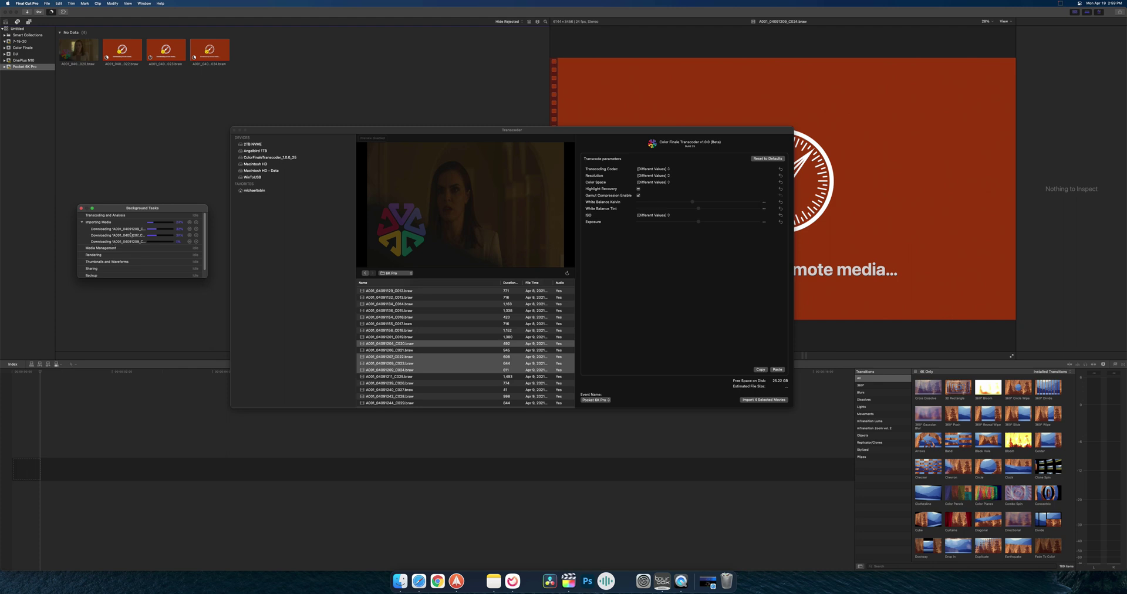
{"action": "left_click_drag", "start_coordinate": [124, 204], "coordinate": [148, 181]}
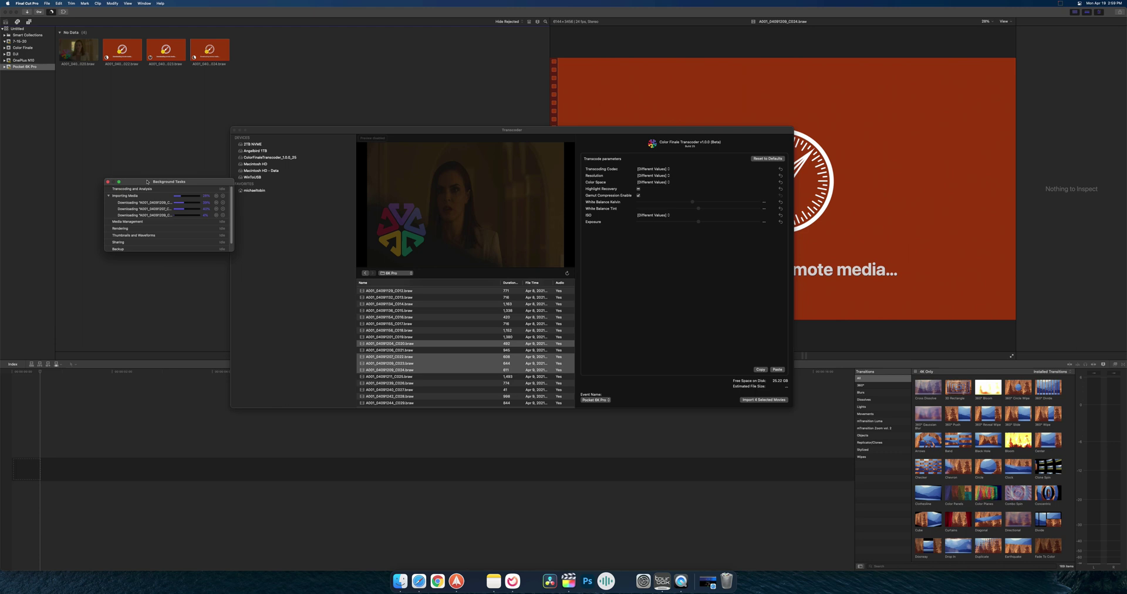
{"action": "left_click_drag", "start_coordinate": [148, 182], "coordinate": [121, 186]}
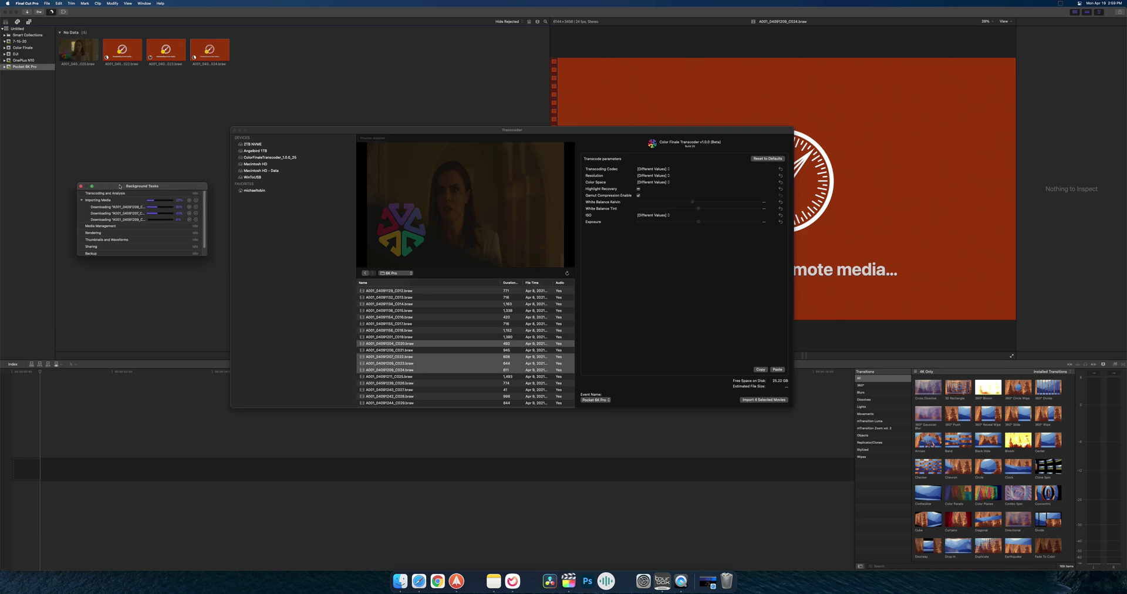